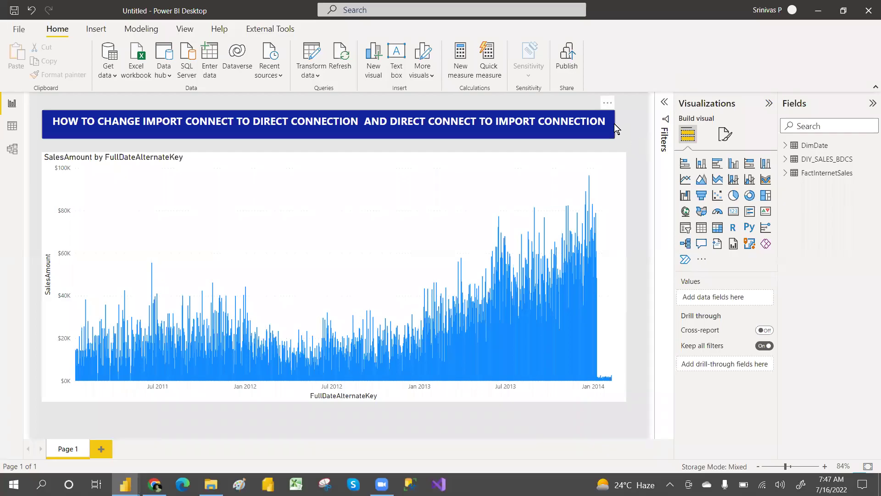
# - Widen the report's title text box to match the width of the SalesAmount chart below it
pyautogui.click(614, 123)
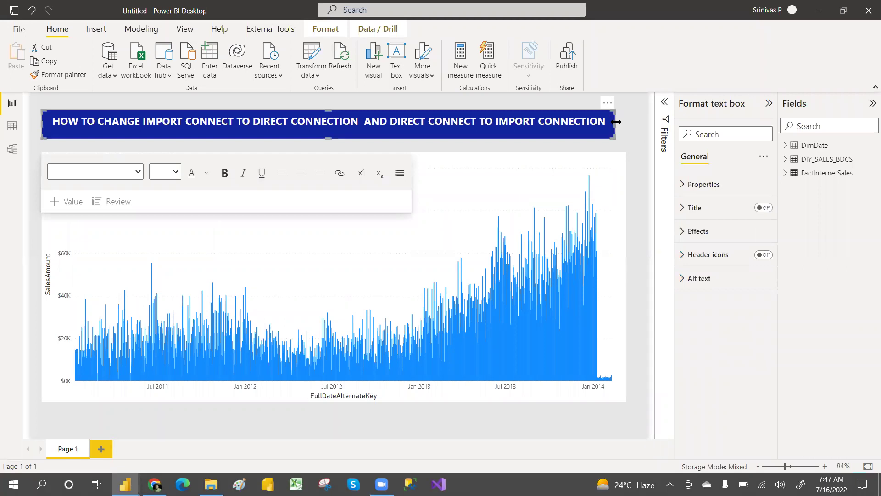
pyautogui.moveTo(623, 123); pyautogui.dragTo(623, 123)
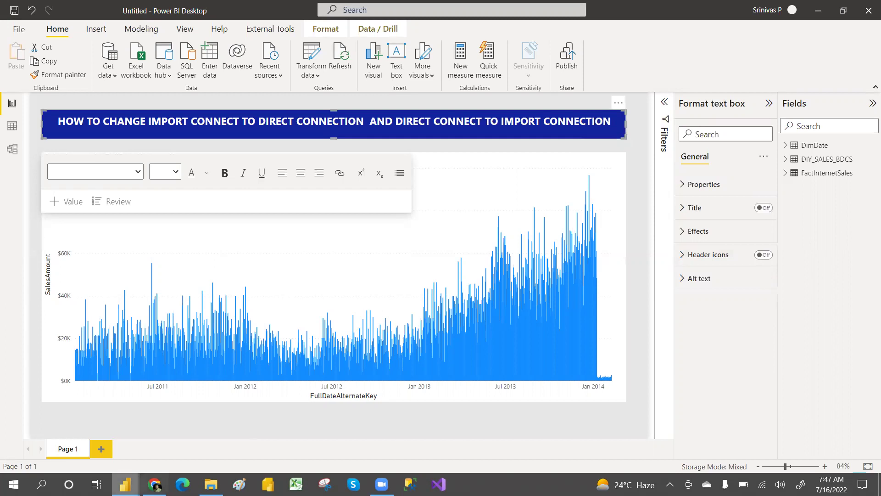
# - Switch to the blank report and connect to the SQL Server database on server "." in Import mode
pyautogui.moveTo(125, 484)
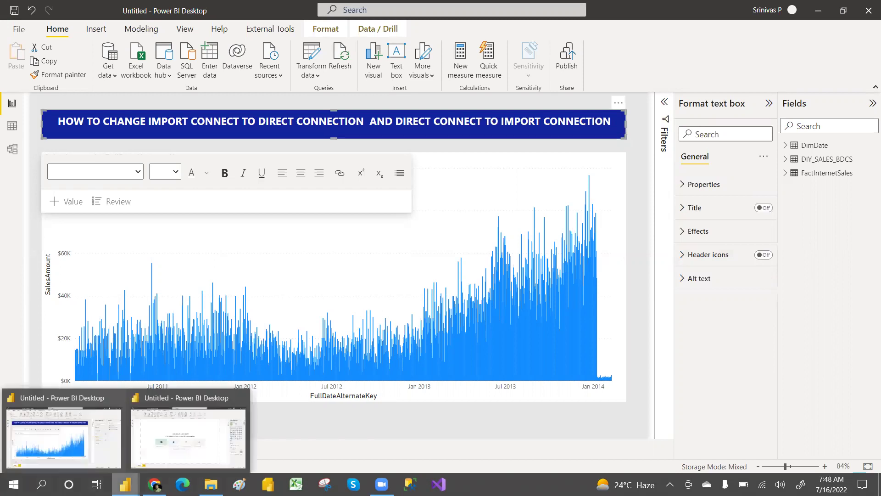
pyautogui.click(178, 445)
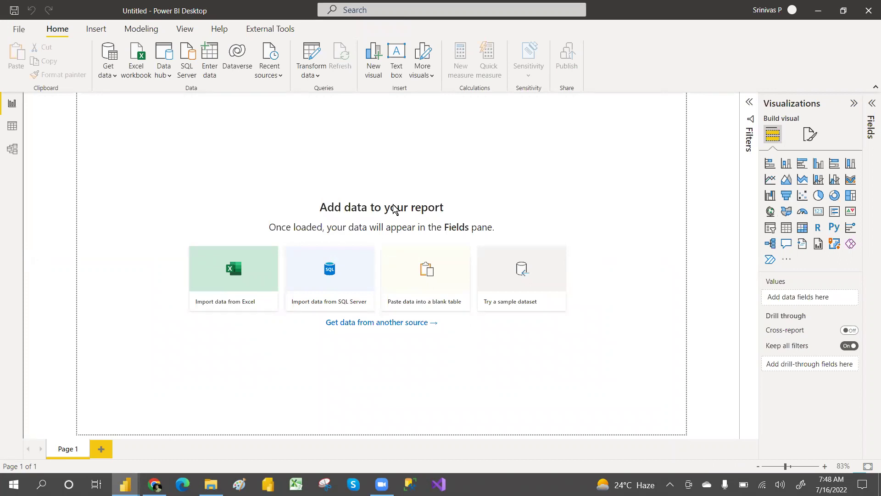
pyautogui.click(116, 76)
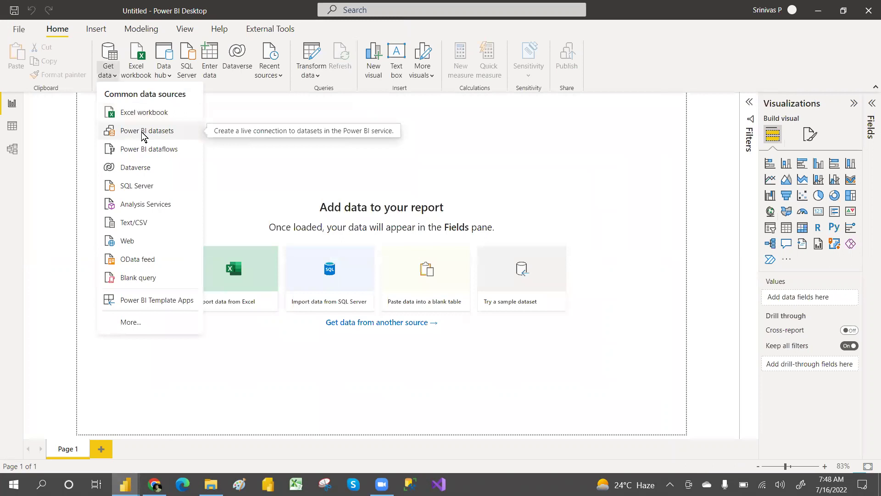
pyautogui.click(149, 186)
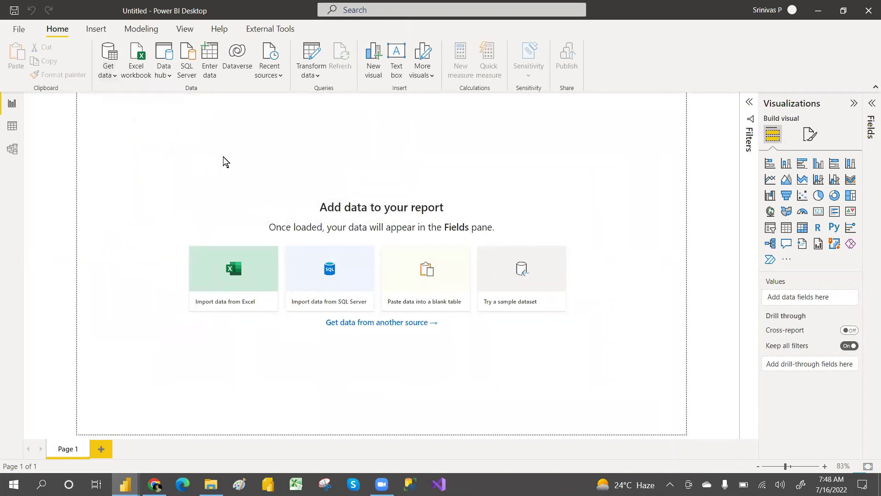
pyautogui.write('.')
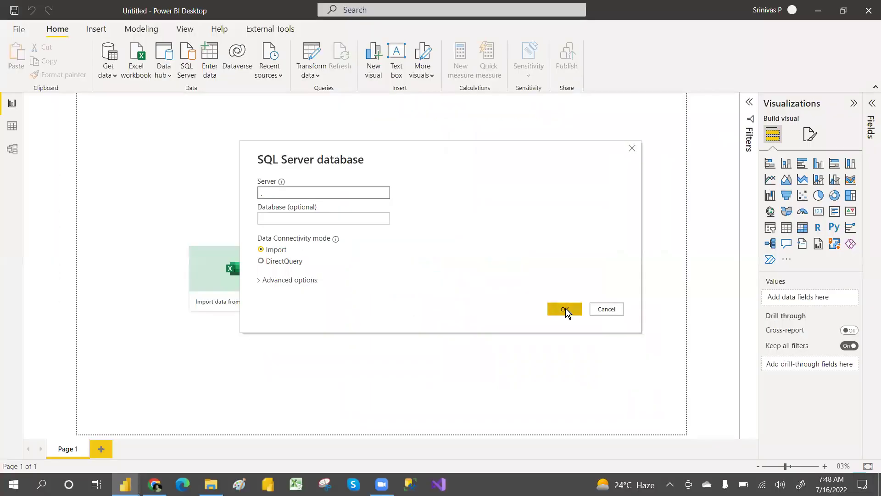
pyautogui.click(565, 309)
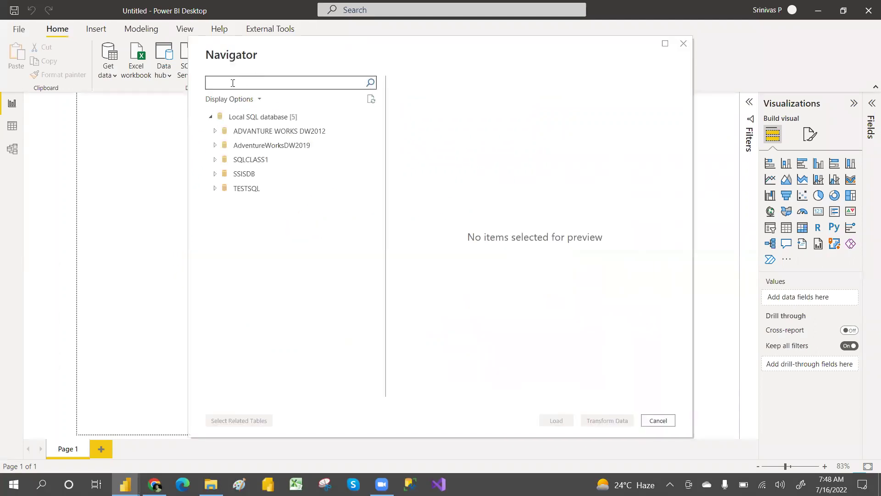
# - Find the DimDate table in the AdventureWorksDW2019 database and select it for loading
pyautogui.click(215, 145)
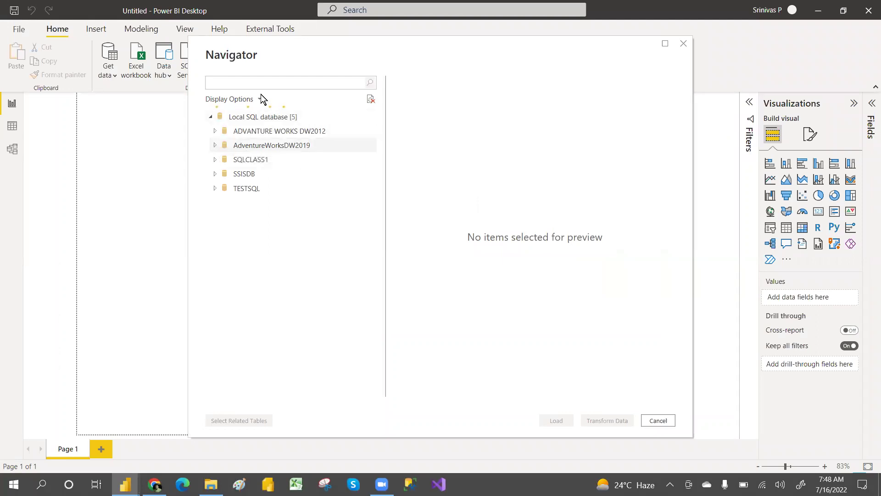
pyautogui.write('DIMDATE')
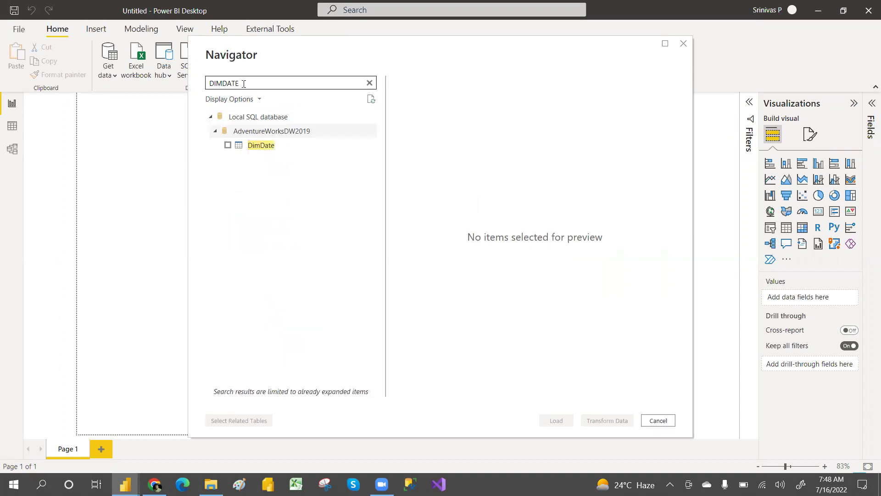
pyautogui.click(227, 145)
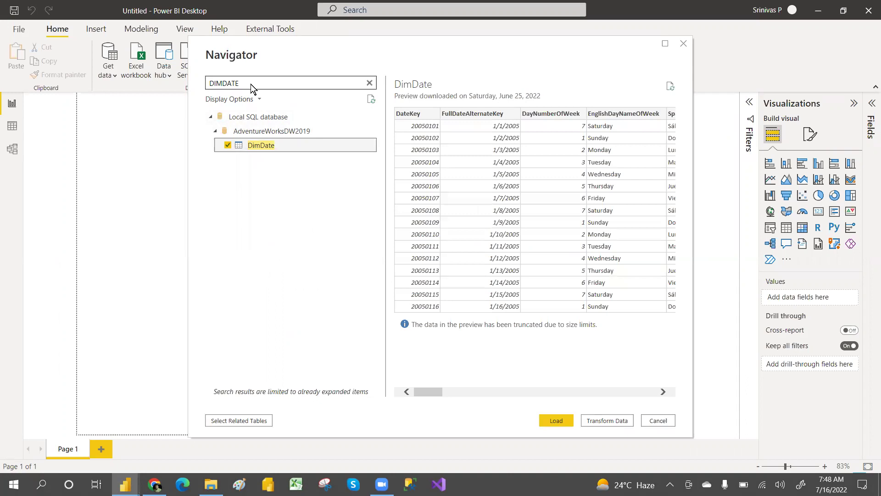
# - Search for FACTINTER, select the FactInternetSales table as well, and load the selected tables
pyautogui.press('BackSpace')
pyautogui.press('BackSpace')
pyautogui.press('BackSpace')
pyautogui.press('BackSpace')
pyautogui.press('BackSpace')
pyautogui.press('BackSpace')
pyautogui.press('BackSpace')
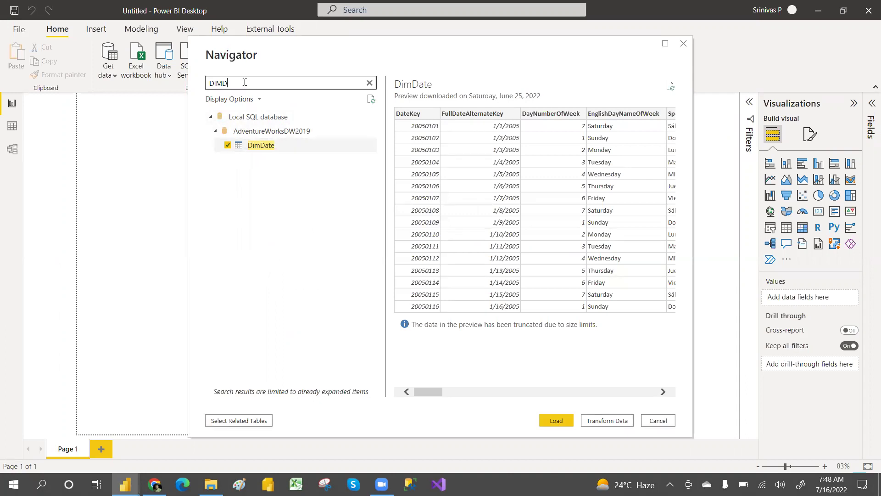
pyautogui.write('FACT')
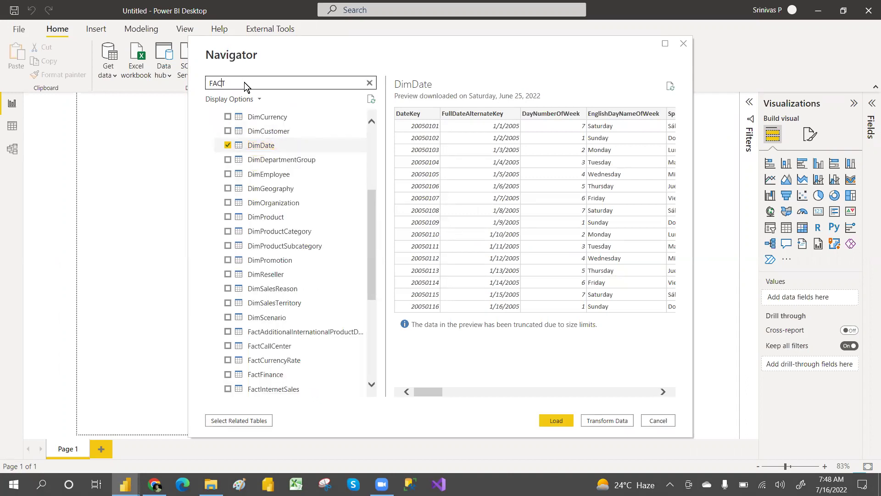
pyautogui.write('INTER')
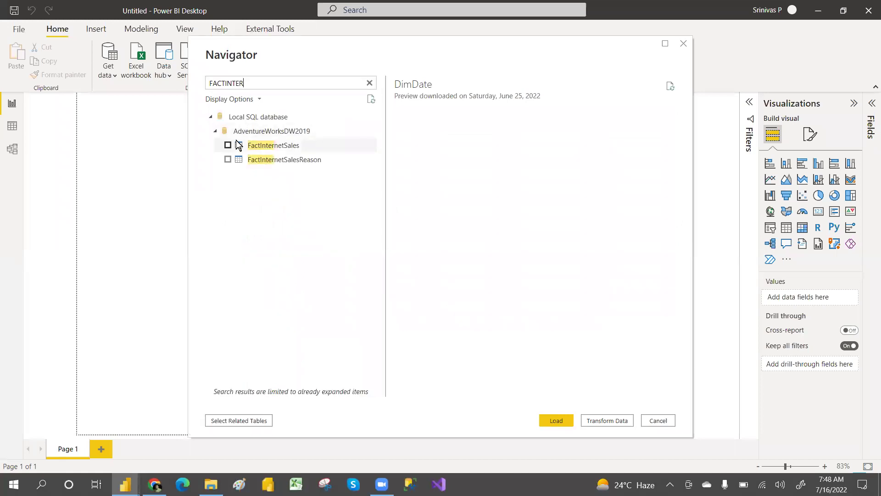
pyautogui.click(227, 145)
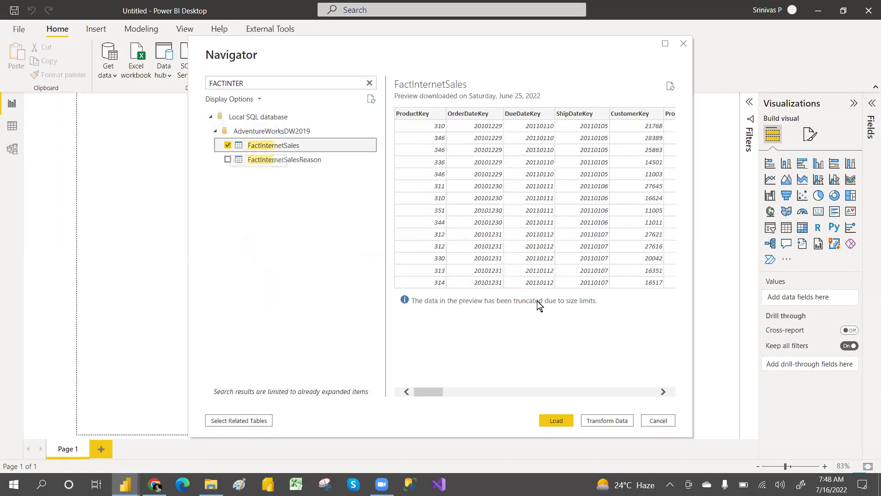
pyautogui.click(556, 421)
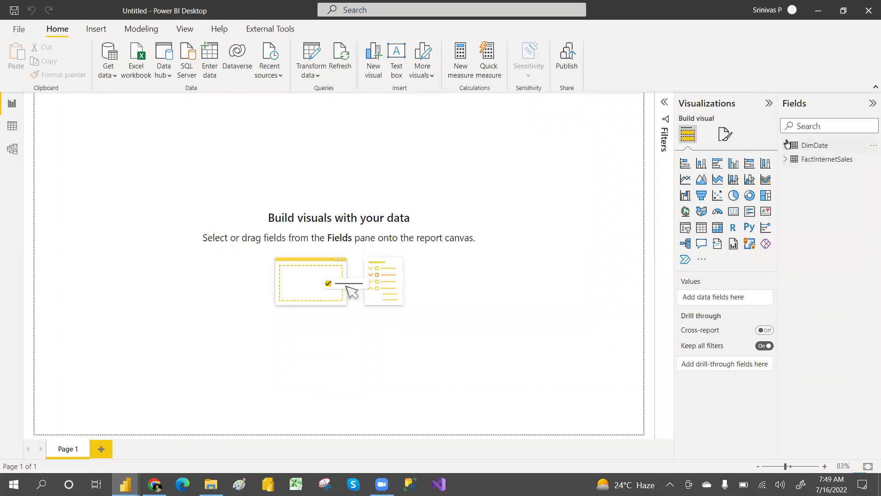
# - Find FullDateAlternateKey in DimDate and add it to the report page as a new visual
pyautogui.click(808, 125)
pyautogui.write('FULL')
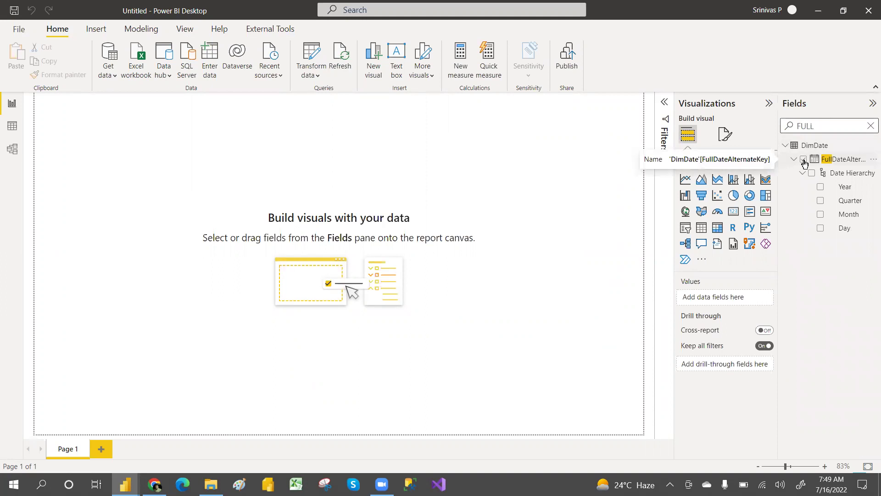
pyautogui.click(803, 160)
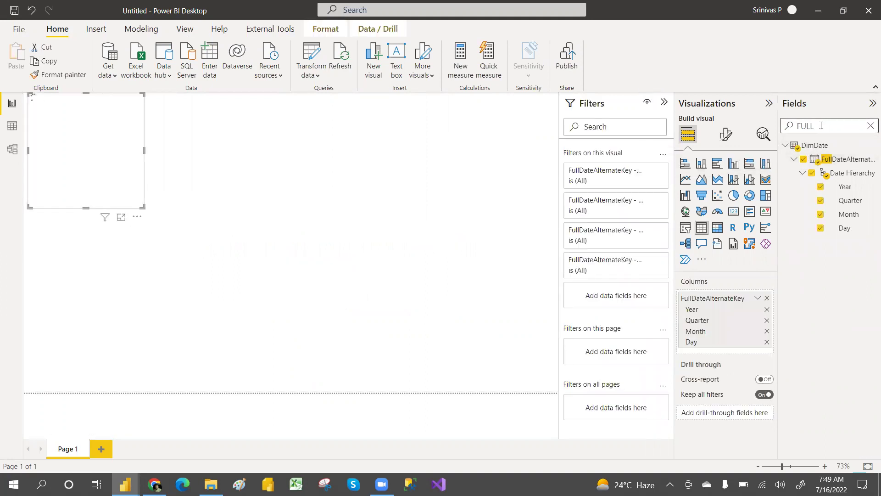
# - Add SalesAmount from FactInternetSales to the visual and turn it into a stacked column chart
pyautogui.press('BackSpace')
pyautogui.press('BackSpace')
pyautogui.press('BackSpace')
pyautogui.press('BackSpace')
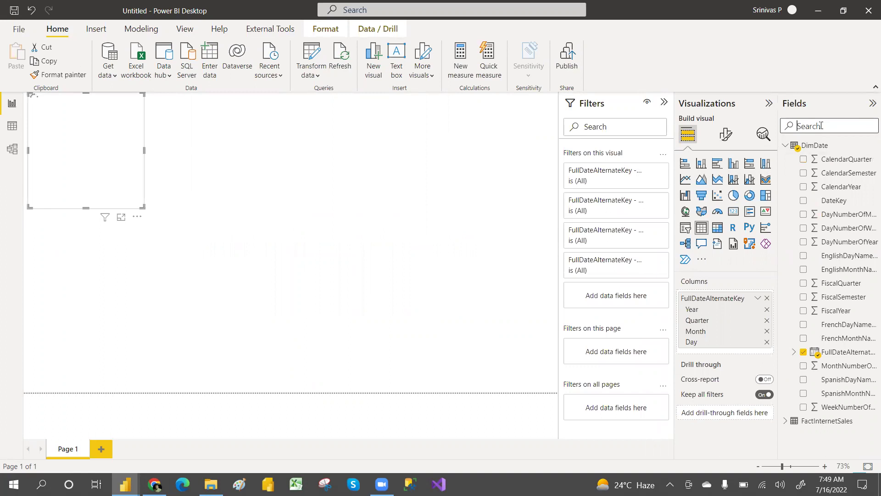
pyautogui.write('SALEA')
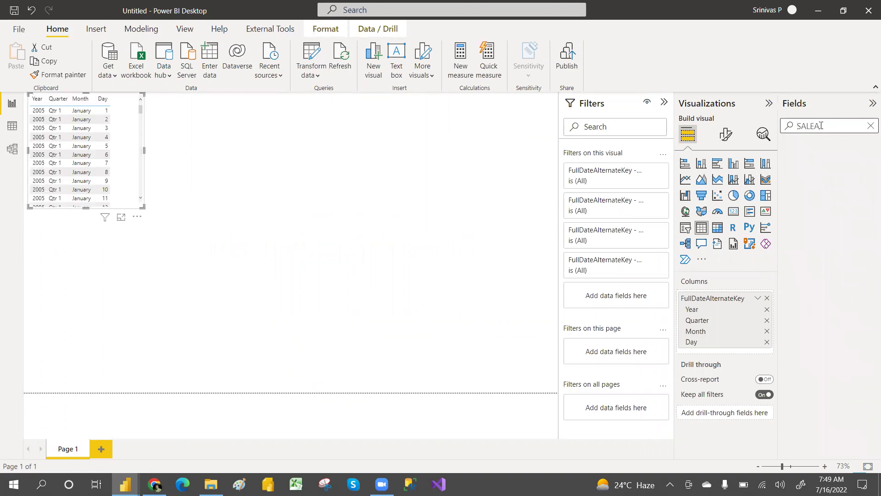
pyautogui.press('BackSpace')
pyautogui.write('SA')
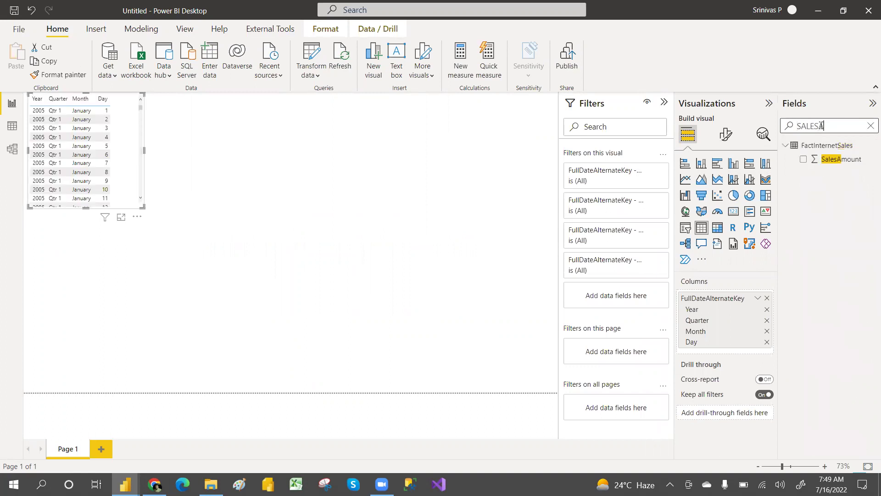
pyautogui.click(803, 160)
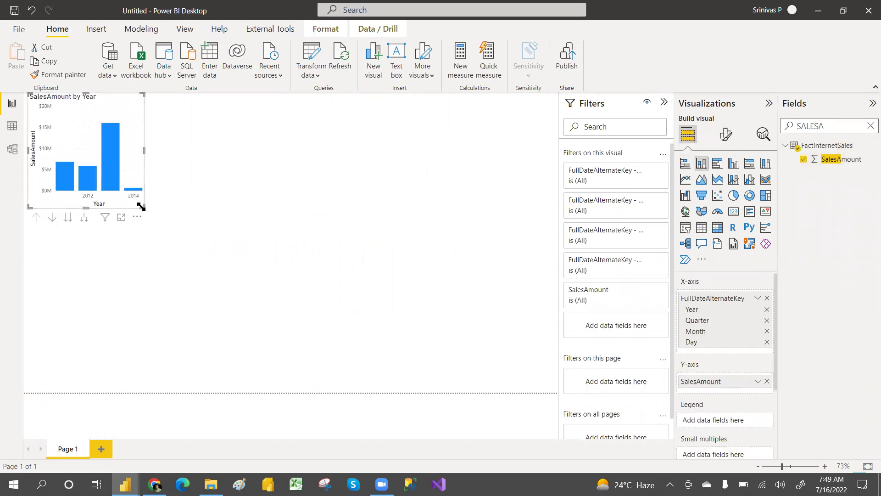
# - Enlarge the SalesAmount by Year chart and move it toward the middle of the page
pyautogui.moveTo(142, 206); pyautogui.dragTo(383, 227)
pyautogui.moveTo(357, 185); pyautogui.dragTo(413, 218)
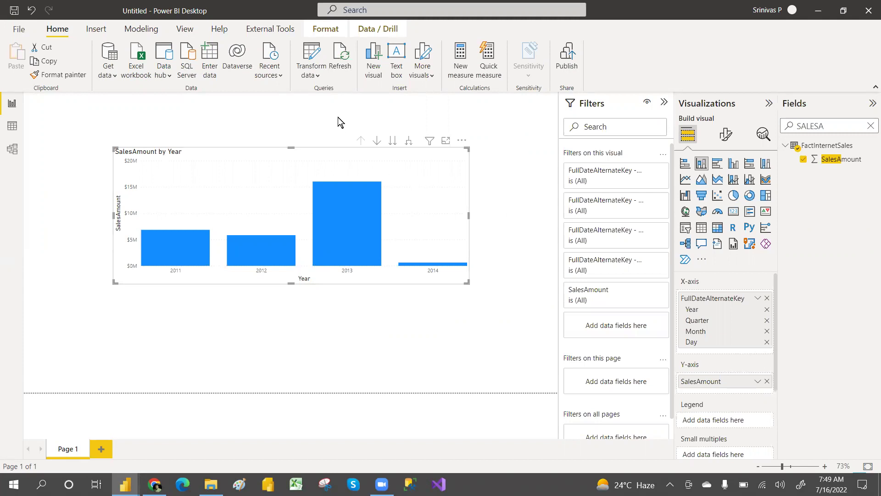
# - Open the Power Query Editor and delete the DimDate query
pyautogui.click(318, 75)
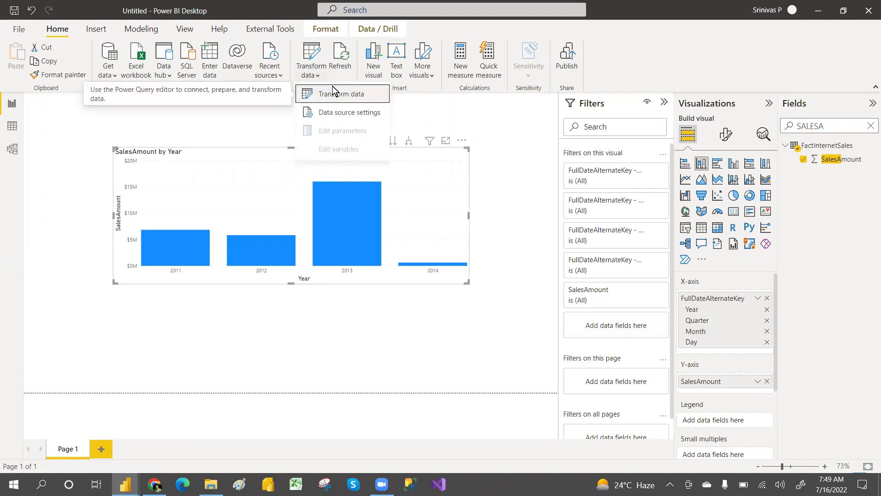
pyautogui.click(343, 95)
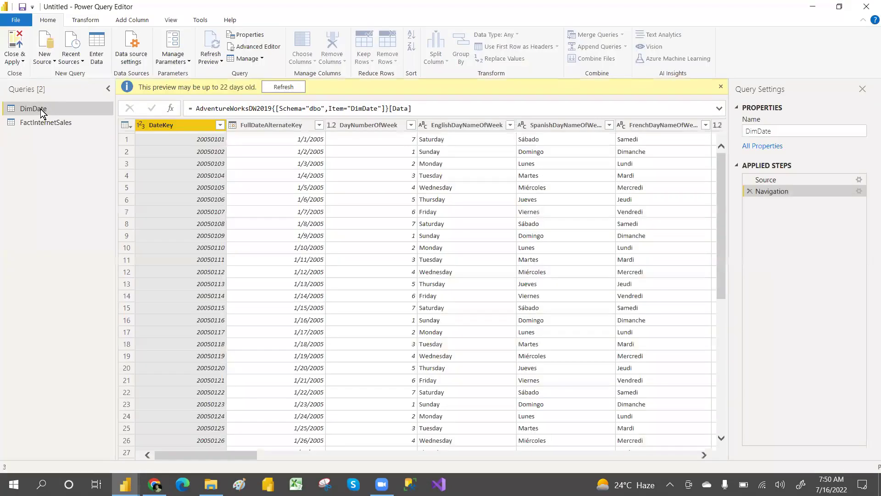
pyautogui.rightClick(42, 112)
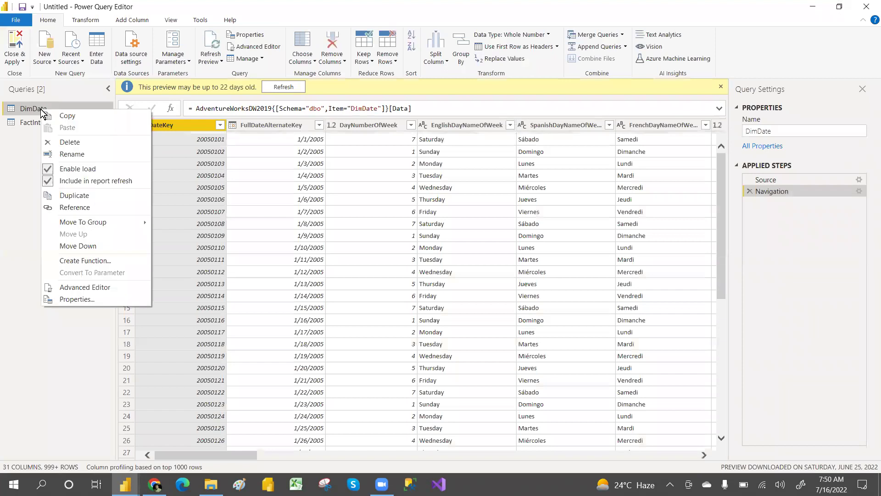
pyautogui.click(72, 145)
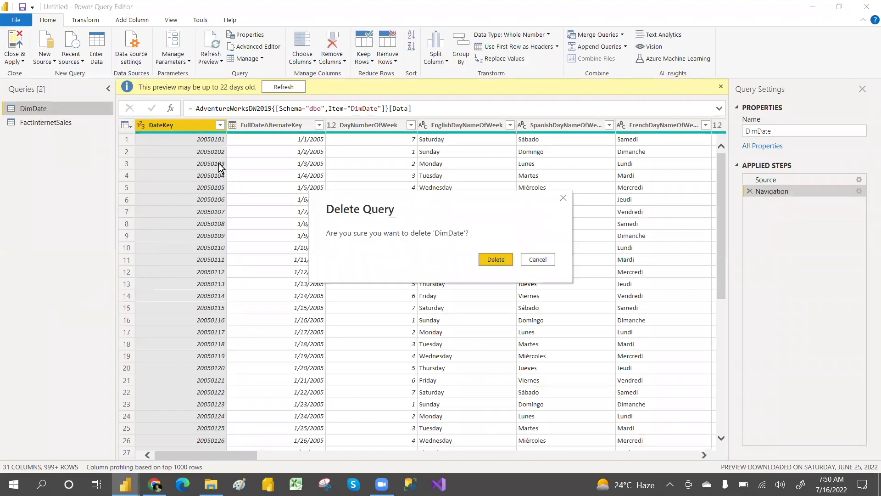
pyautogui.click(497, 261)
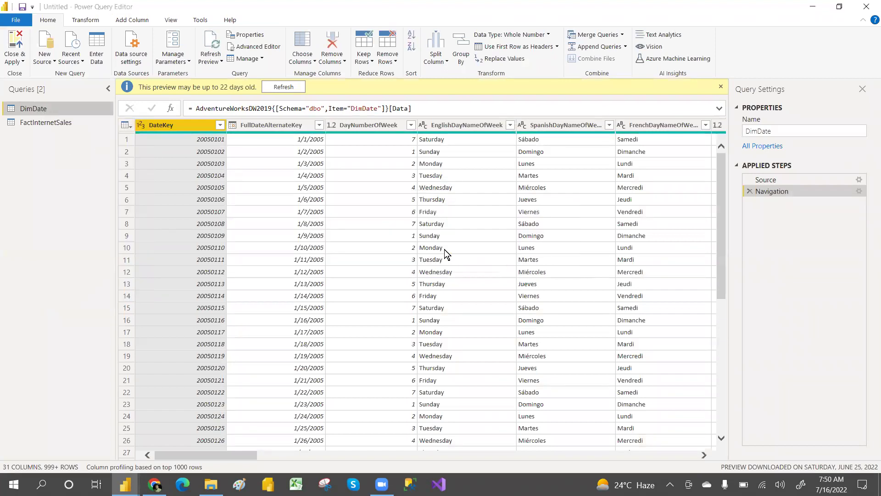
# - Delete the FactInternetSales query, then close the Power Query Editor and apply the changes
pyautogui.rightClick(47, 113)
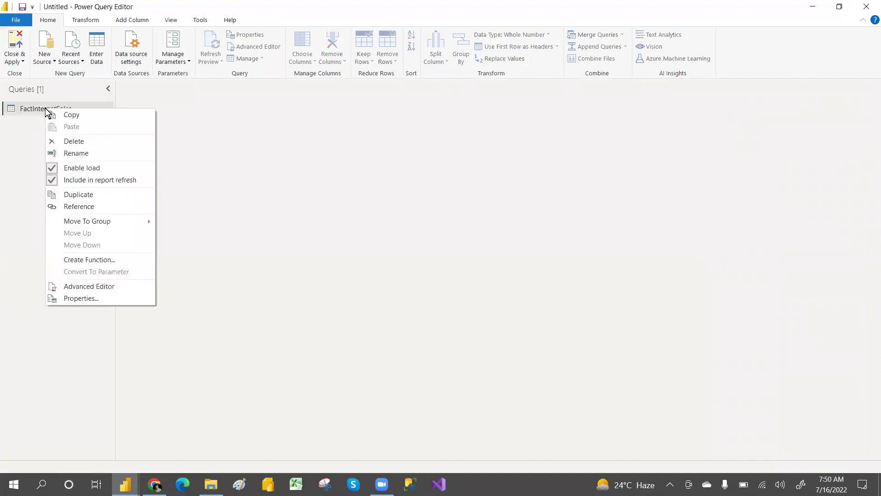
pyautogui.click(74, 141)
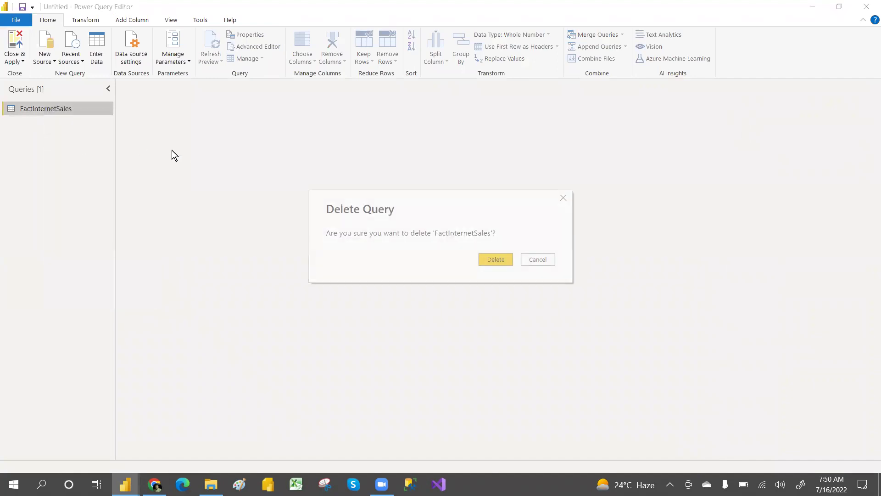
pyautogui.click(482, 260)
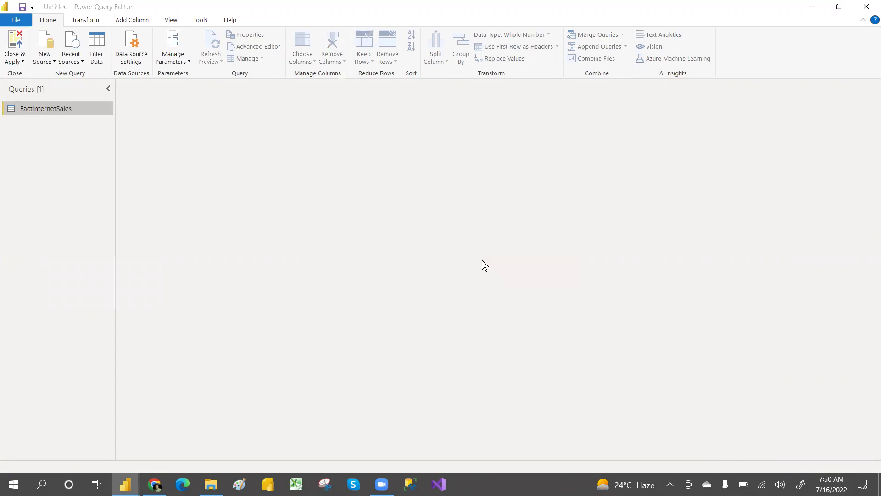
pyautogui.click(22, 62)
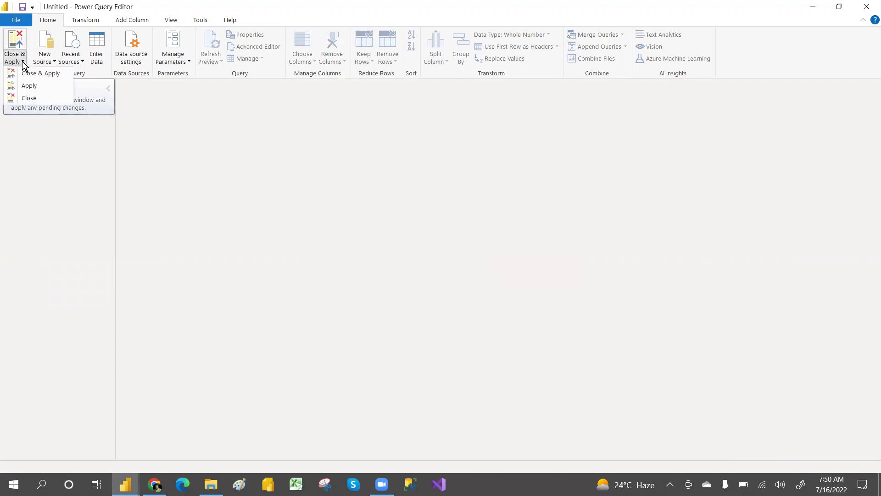
pyautogui.click(39, 73)
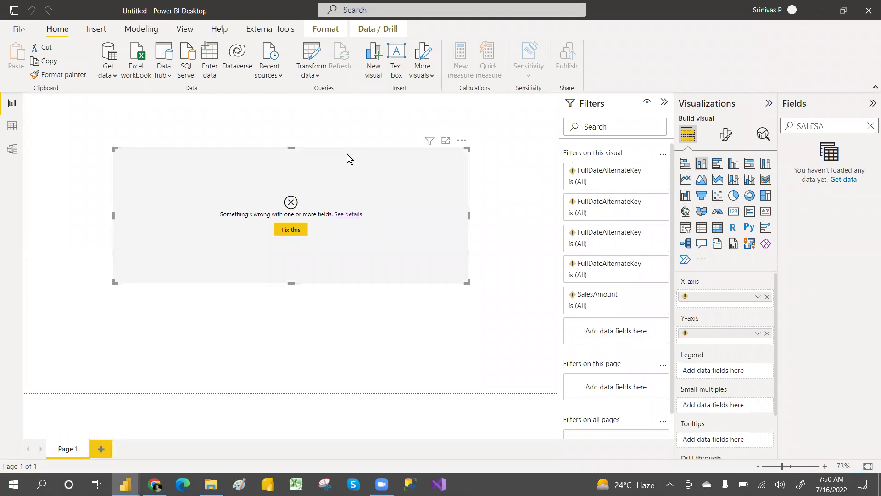
# - Open the Power Query Editor and connect to the SQL Server database on server "." in DirectQuery mode
pyautogui.click(312, 75)
pyautogui.click(327, 94)
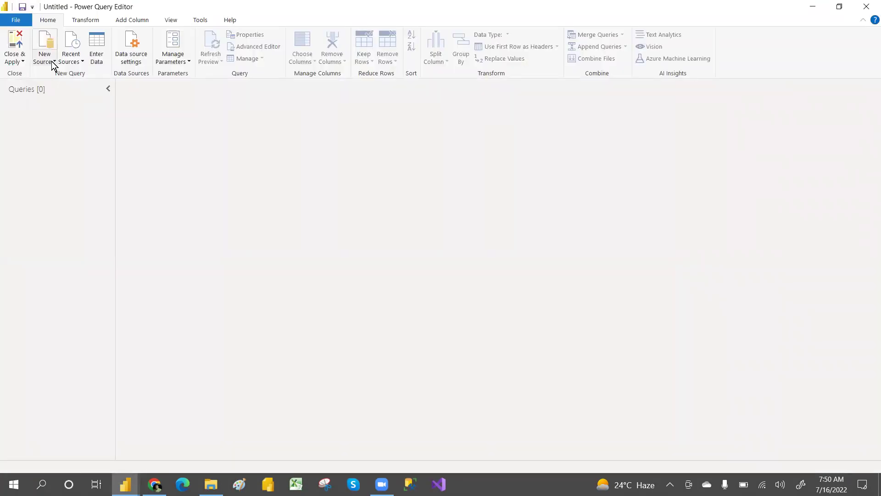
pyautogui.click(52, 64)
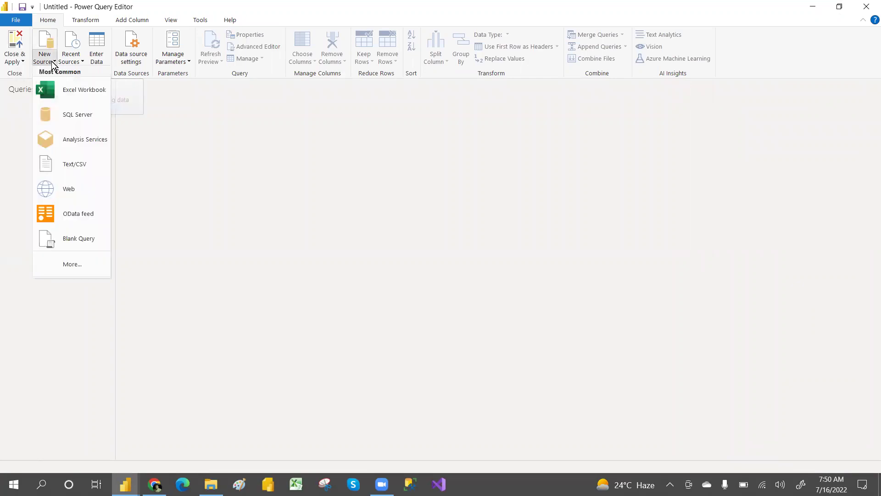
pyautogui.click(74, 115)
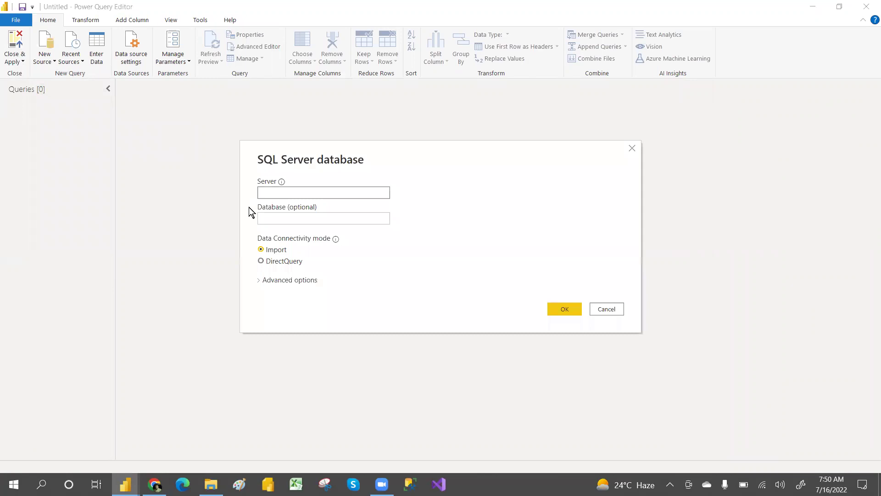
pyautogui.click(261, 261)
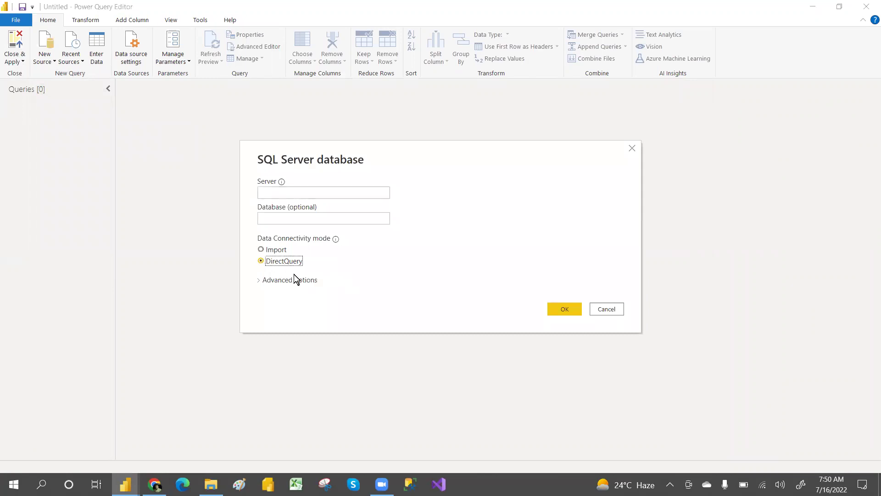
pyautogui.click(276, 193)
pyautogui.write('.')
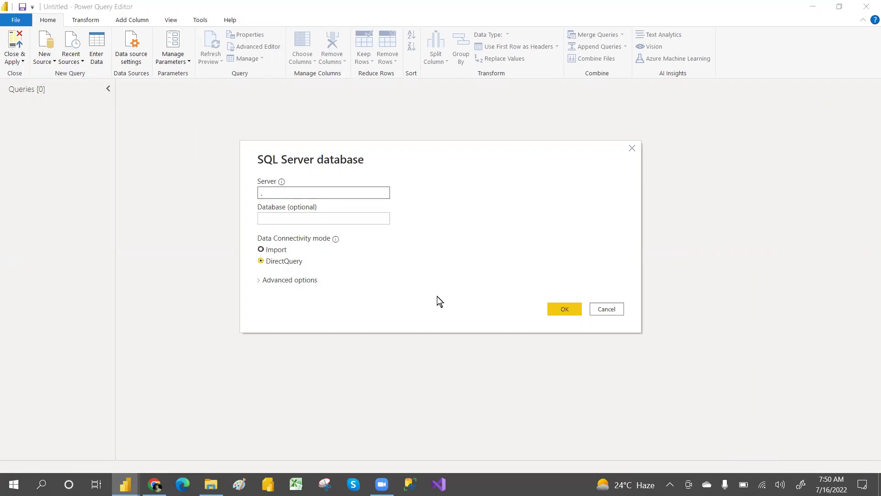
pyautogui.click(558, 309)
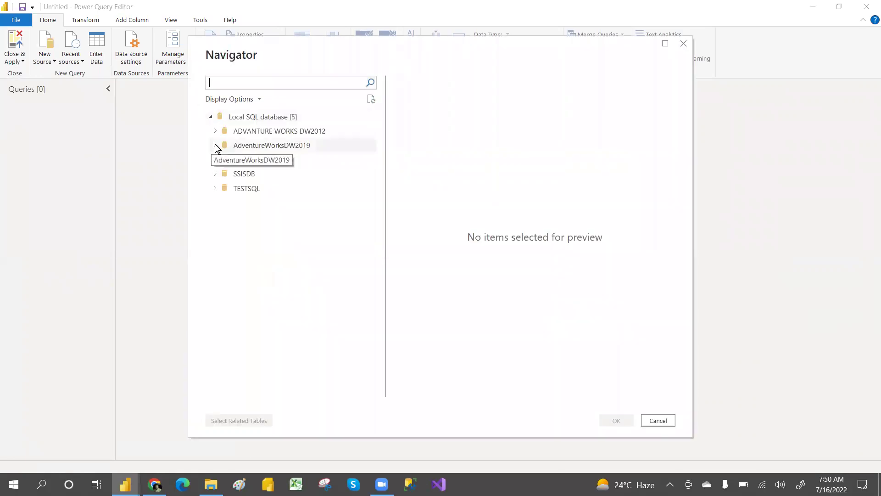
# - Expand the AdventureWorksDW2019 database, search it for DIMDATE and select the DimDate table
pyautogui.click(216, 145)
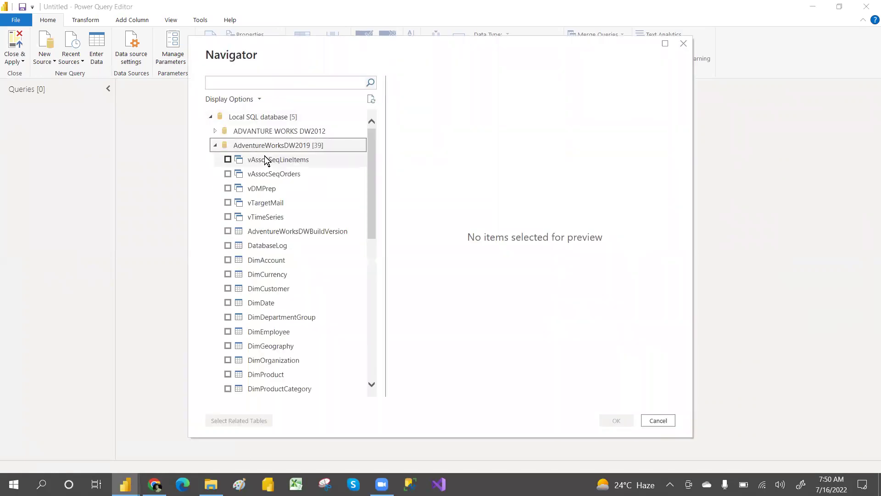
pyautogui.click(236, 85)
pyautogui.write('D')
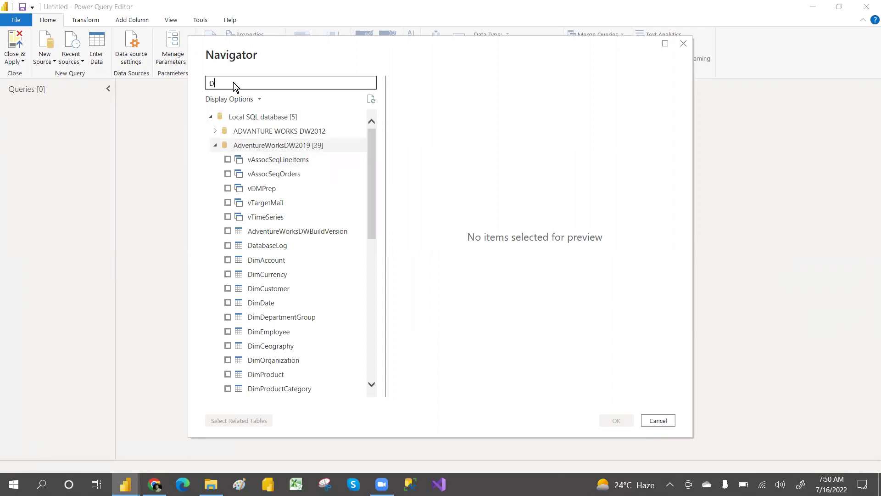
pyautogui.write('IMDATE')
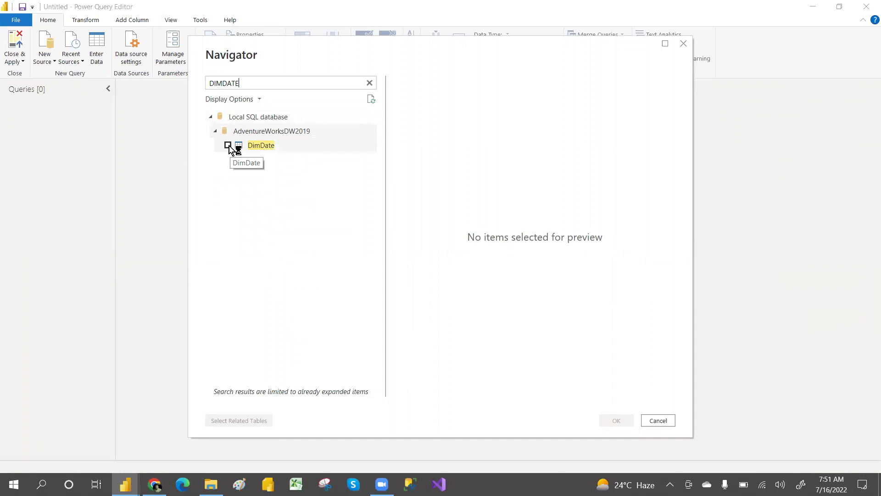
# - Search the database for FACTINTER and add the FactInternetSales table to the selection
pyautogui.click(256, 80)
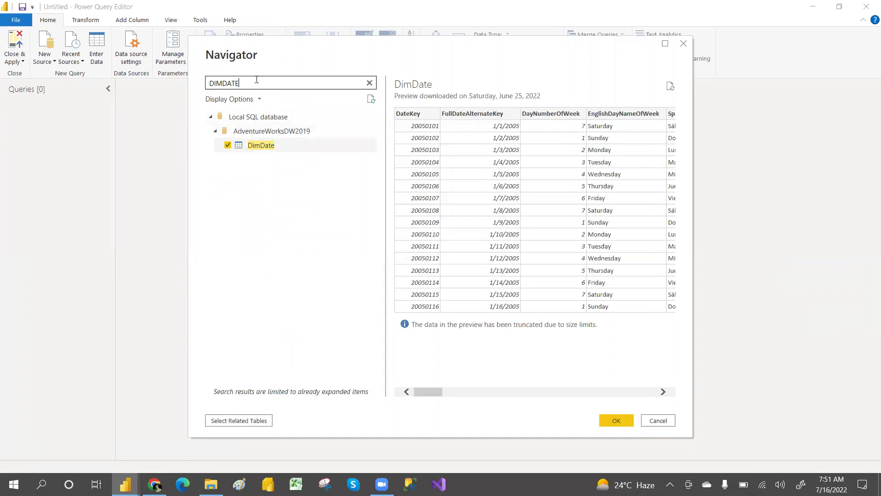
pyautogui.press('BackSpace')
pyautogui.press('BackSpace')
pyautogui.press('BackSpace')
pyautogui.press('BackSpace')
pyautogui.press('BackSpace')
pyautogui.write('FAC')
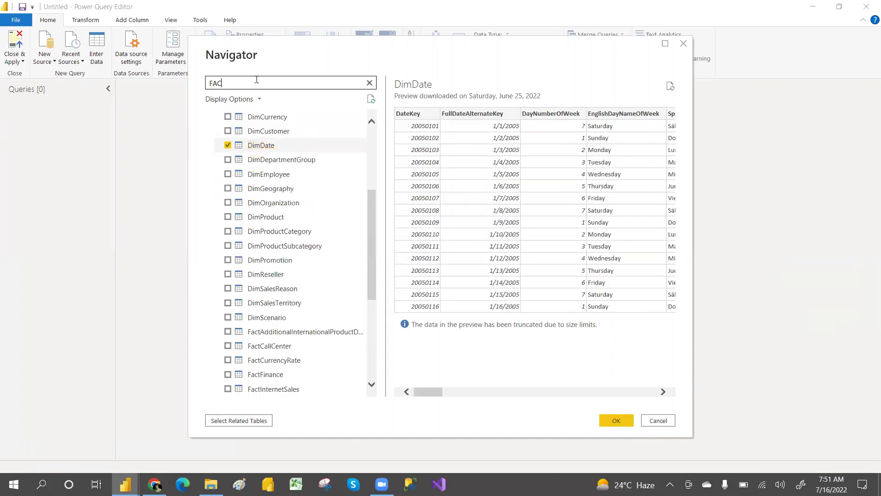
pyautogui.write('TINTER')
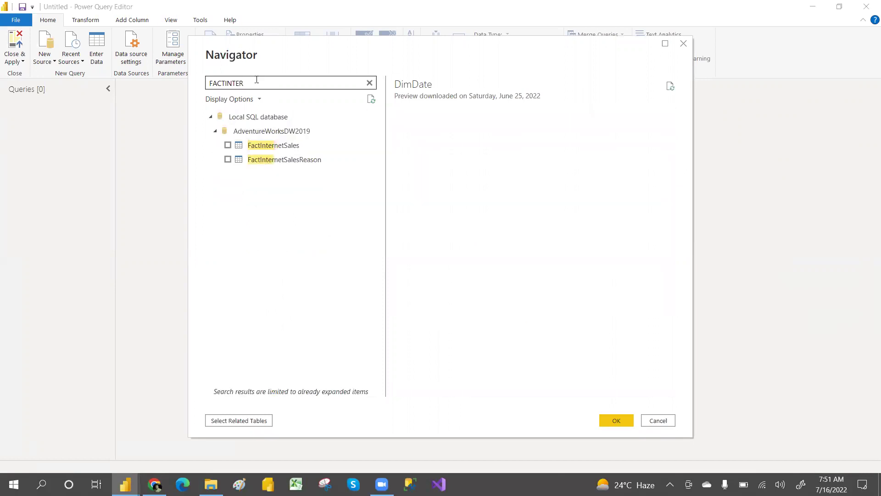
pyautogui.click(227, 145)
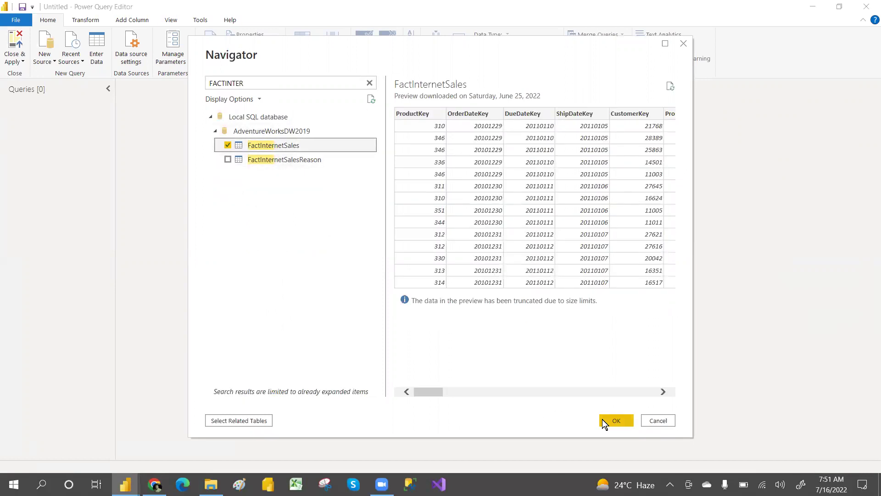
# - Load the selected tables as queries, then close the Power Query Editor and apply the changes
pyautogui.click(615, 421)
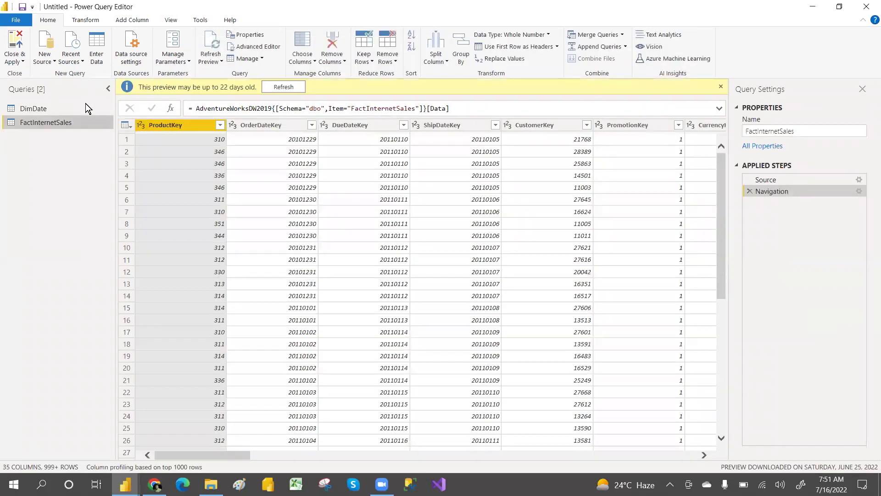
pyautogui.click(22, 62)
pyautogui.click(46, 74)
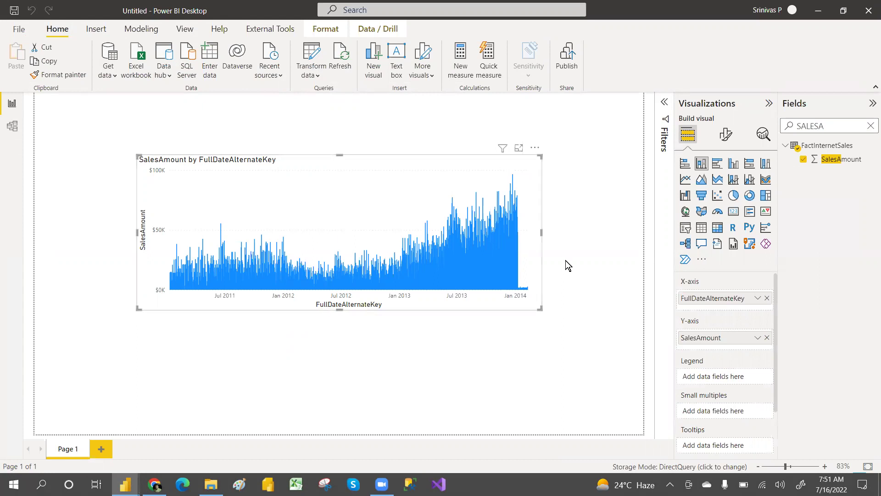
# - Check the options of FullDateAlternateKey on the chart's X-axis, then remove the field from the chart
pyautogui.click(759, 297)
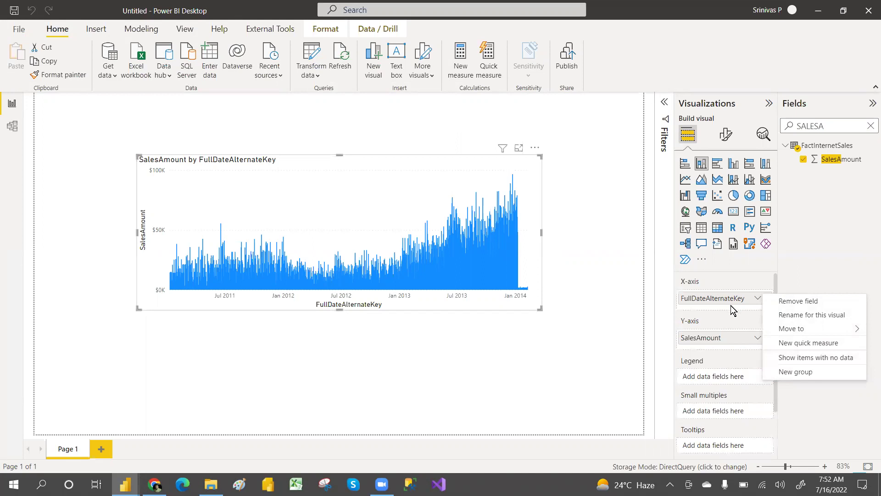
pyautogui.click(795, 290)
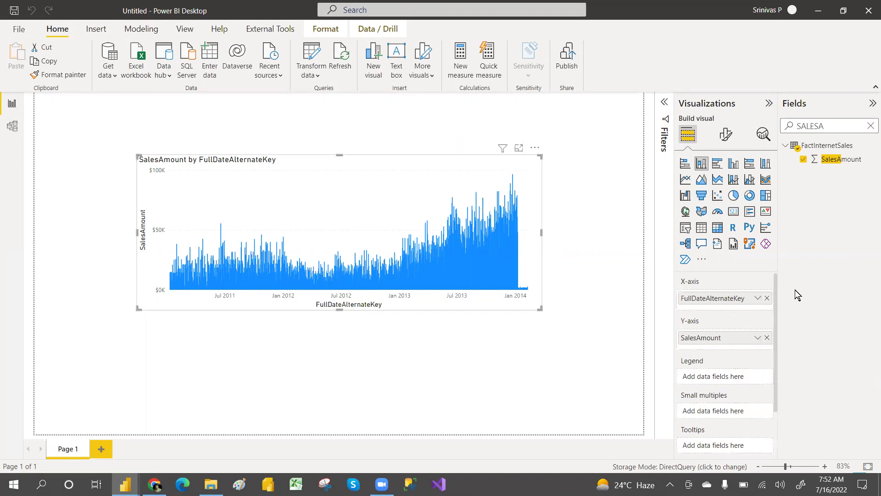
pyautogui.click(767, 298)
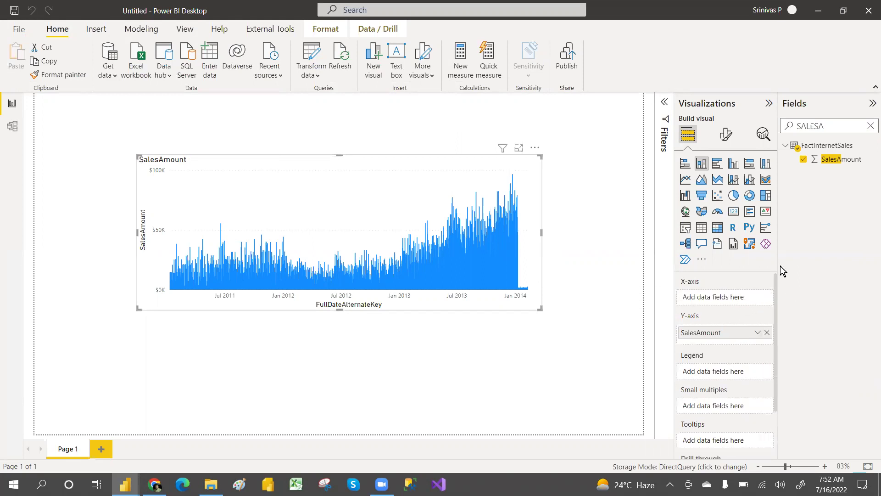
# - Search the fields for FUL and add FullDateAlternateKey from DimDate to the chart's X-axis
pyautogui.click(826, 125)
pyautogui.write('SALESA')
pyautogui.press('BackSpace')
pyautogui.press('BackSpace')
pyautogui.press('BackSpace')
pyautogui.press('BackSpace')
pyautogui.press('BackSpace')
pyautogui.press('BackSpace')
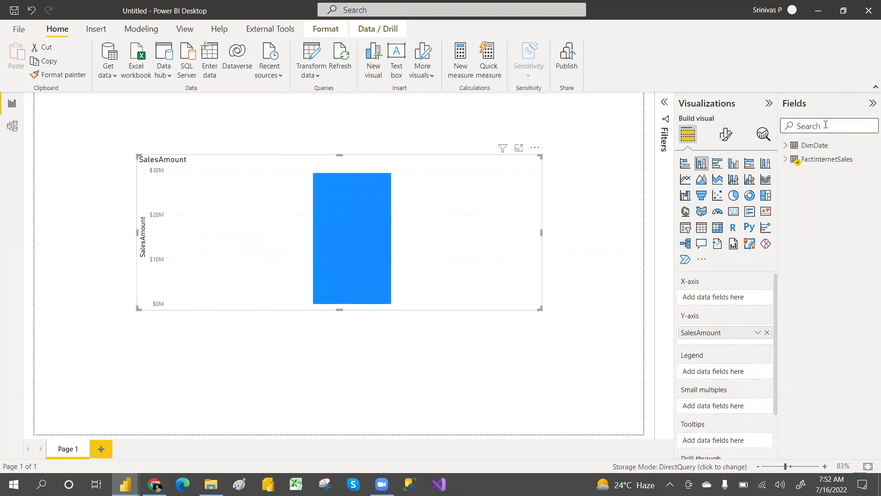
pyautogui.write('FUK')
pyautogui.press('BackSpace')
pyautogui.write('L')
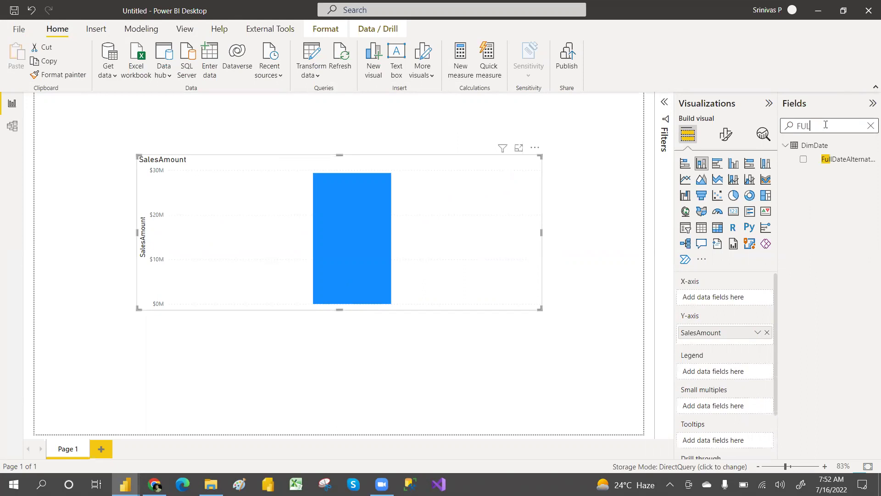
pyautogui.click(803, 160)
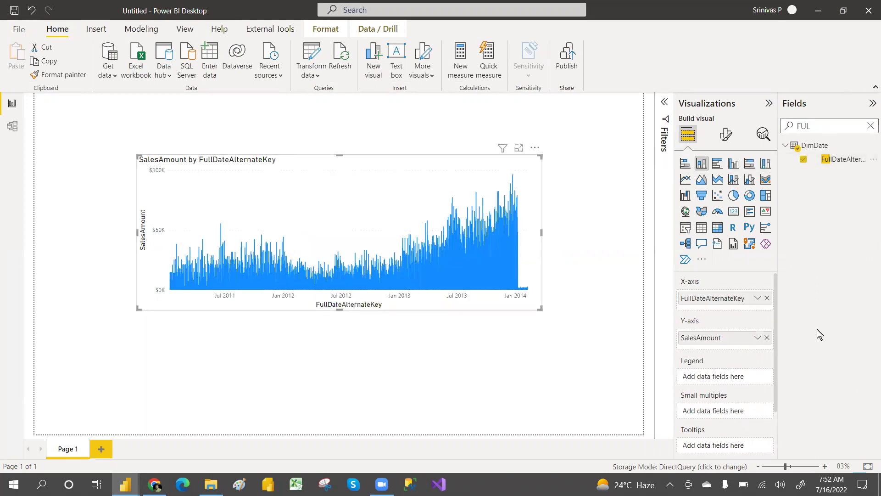
# - Examine the options of the X-axis FullDateAlternateKey field, then make the SalesAmount chart slightly wider and shorter
pyautogui.click(758, 299)
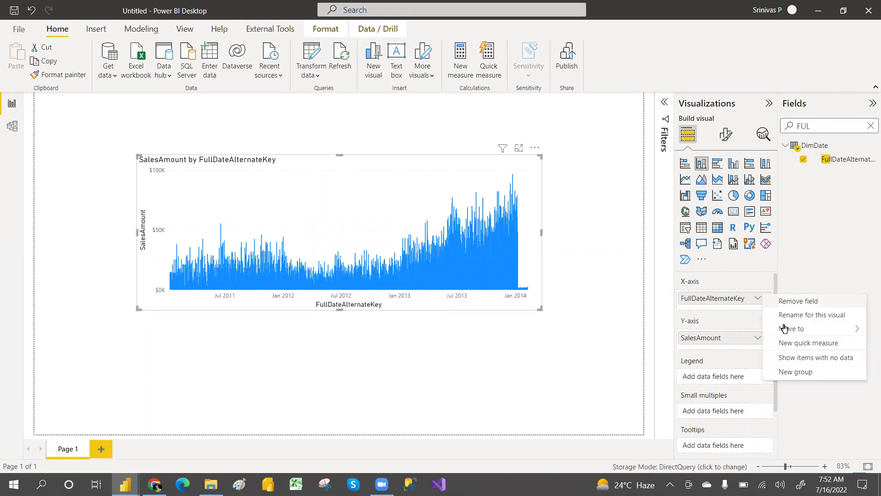
pyautogui.click(543, 326)
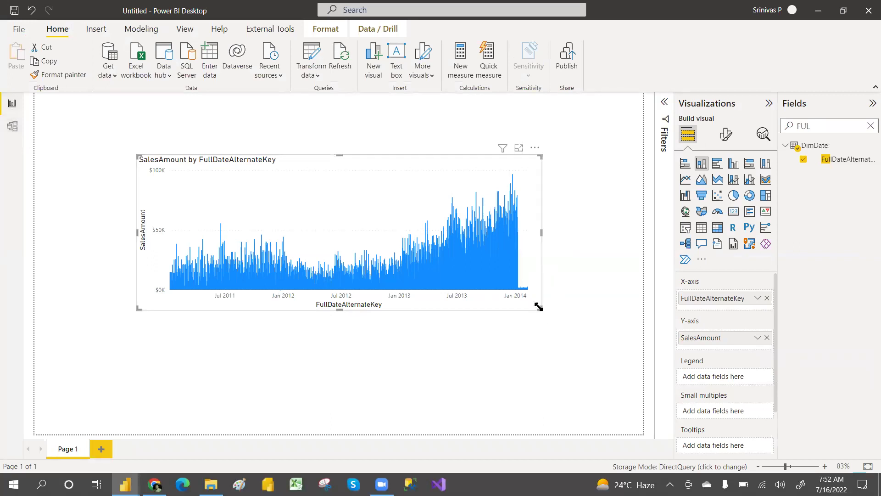
pyautogui.moveTo(539, 307); pyautogui.dragTo(555, 302)
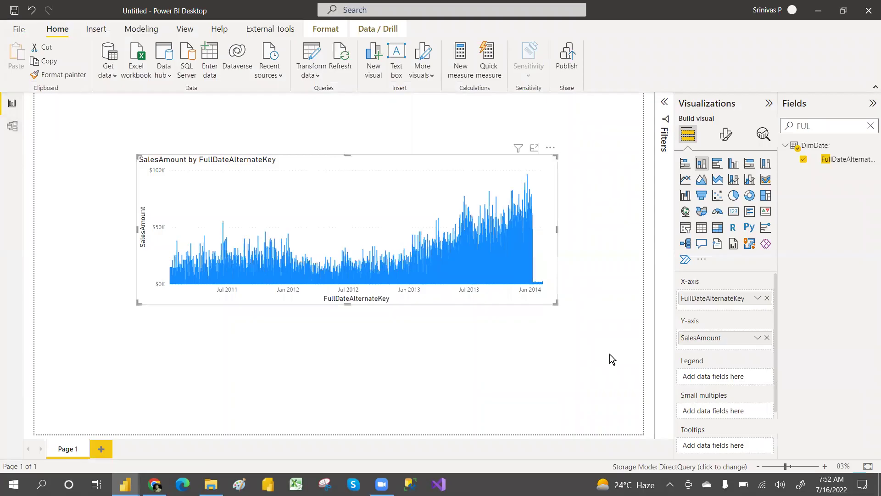
# - Switch all tables from DirectQuery to Import storage mode and move the chart toward the upper-left corner of the page
pyautogui.click(726, 467)
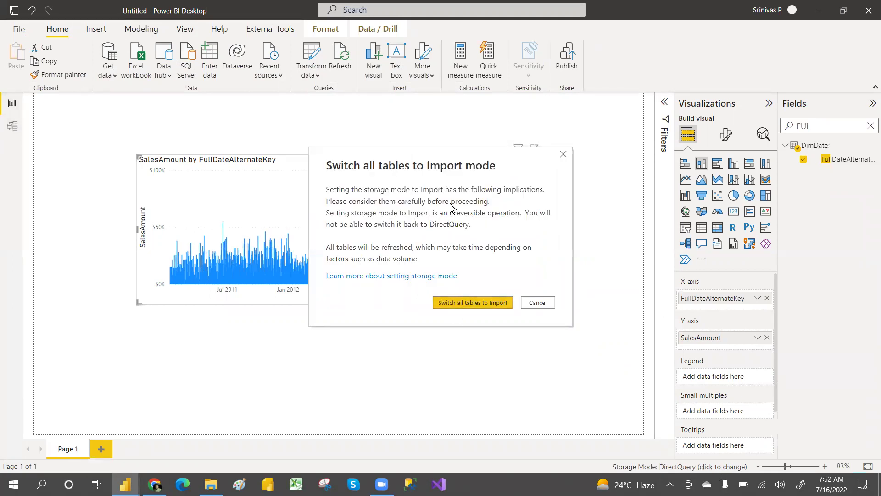
pyautogui.click(476, 302)
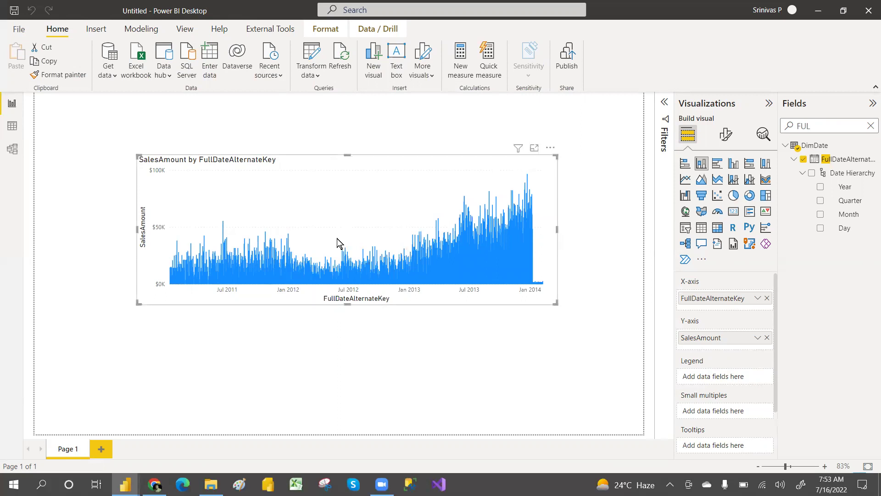
pyautogui.moveTo(204, 195); pyautogui.dragTo(132, 150)
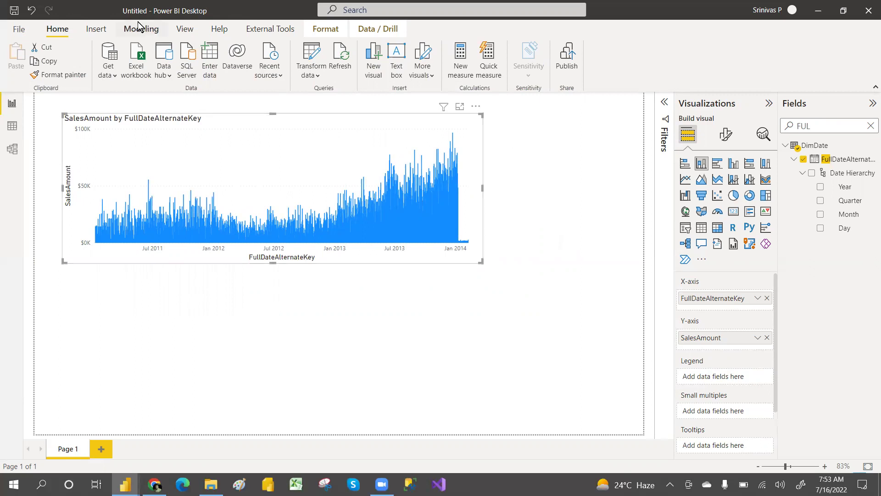
# - Open the Power Query Editor and delete the DimDate query
pyautogui.click(316, 75)
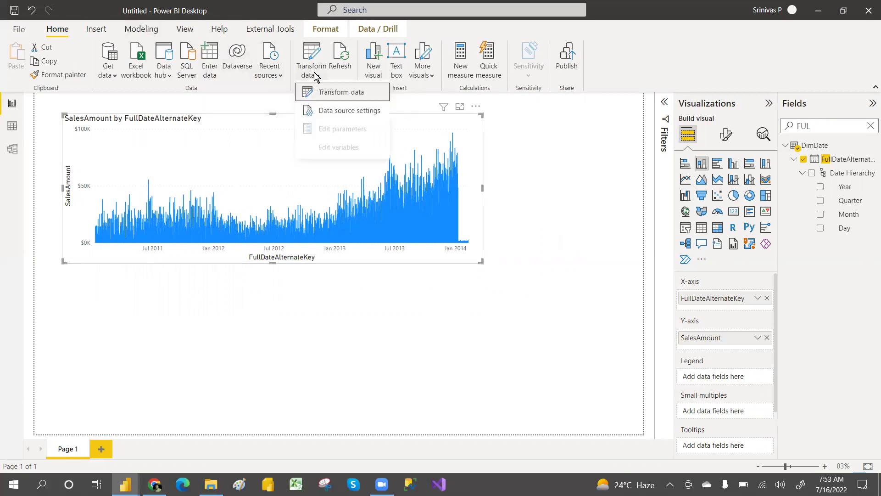
pyautogui.click(334, 97)
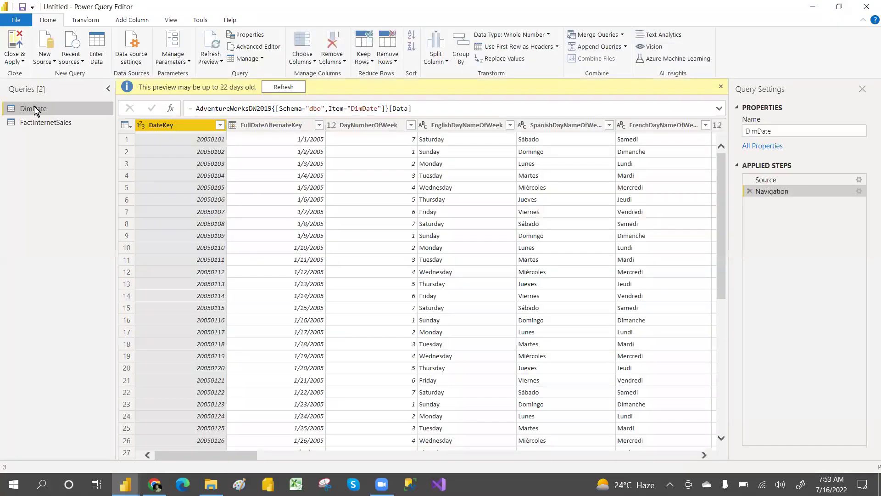
pyautogui.press('Delete')
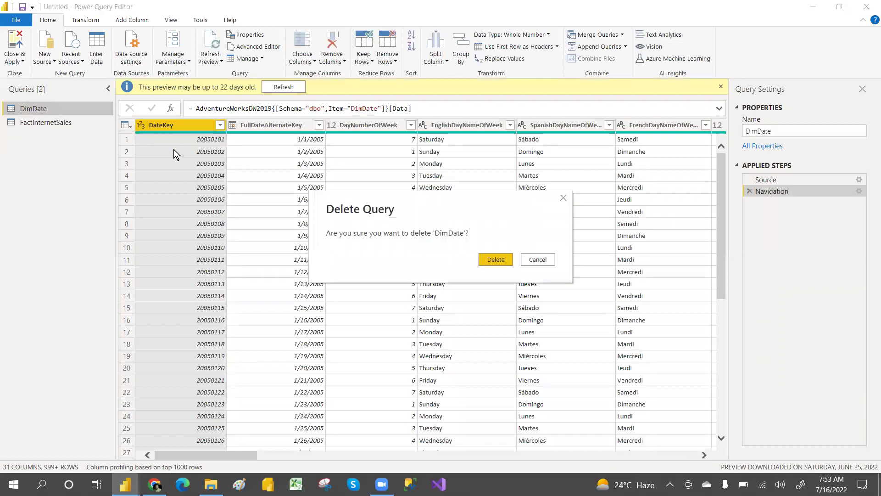
pyautogui.click(494, 259)
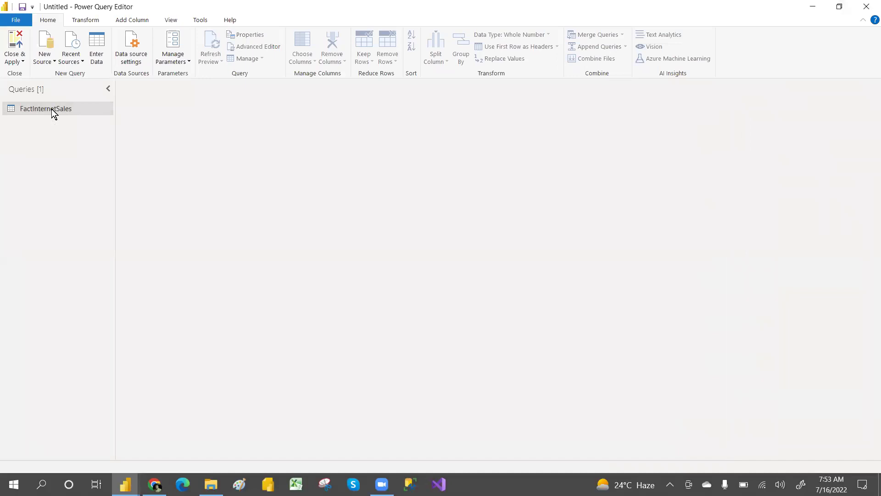
# - Delete the FactInternetSales query from the Power Query Editor
pyautogui.click(67, 108)
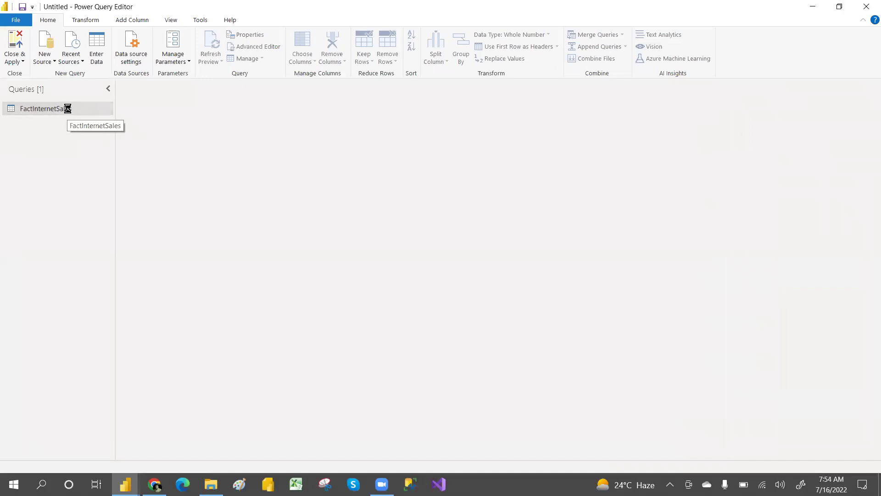
pyautogui.press('Delete')
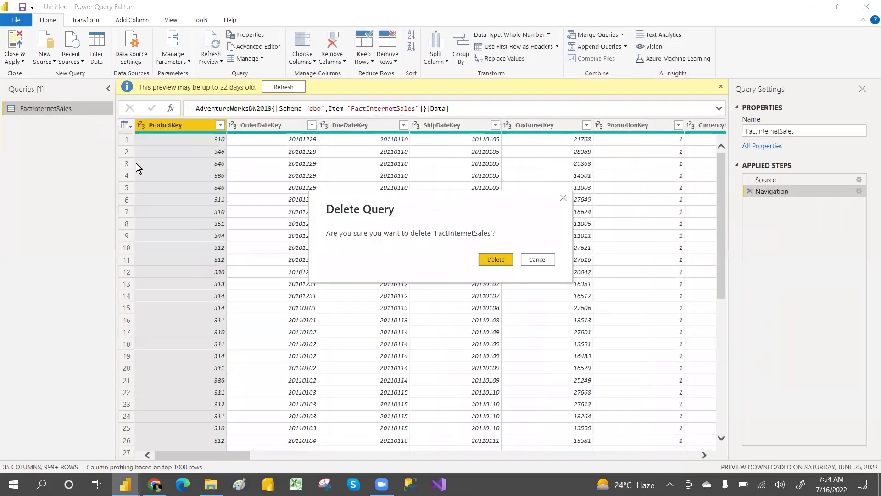
pyautogui.click(491, 261)
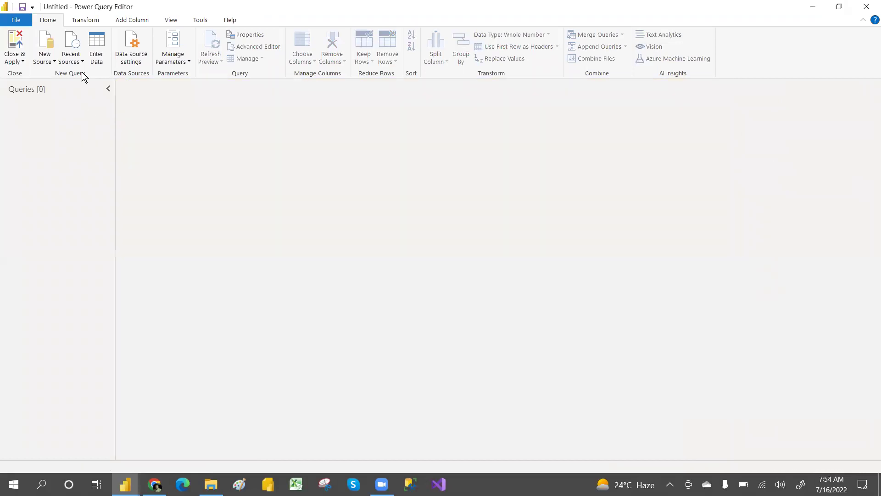
# - Connect to the local SQL Server "." as a new source using DirectQuery connectivity mode
pyautogui.click(46, 64)
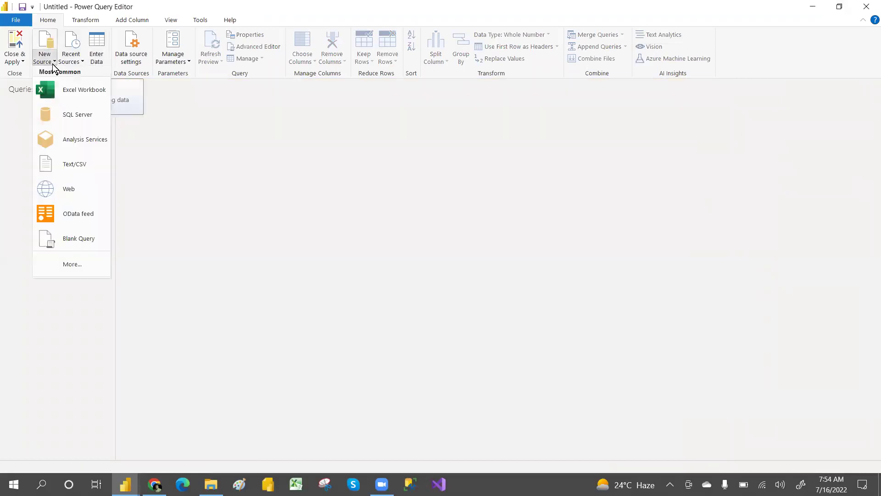
pyautogui.click(76, 115)
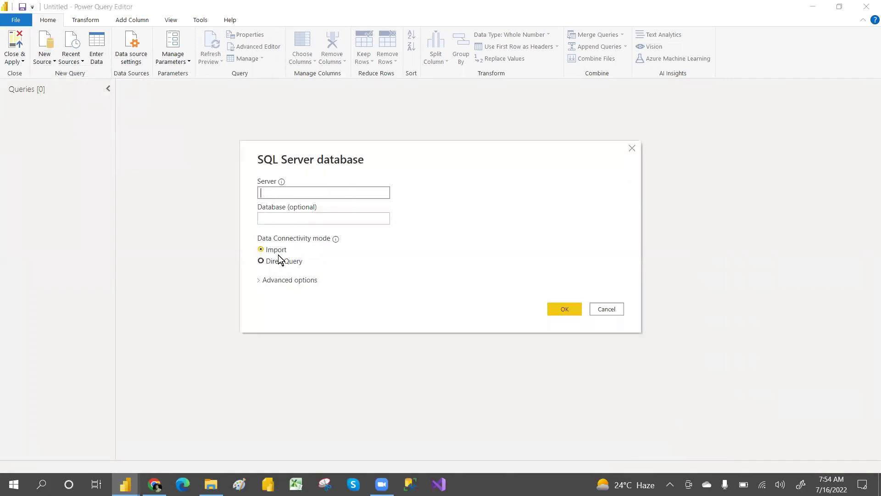
pyautogui.click(281, 261)
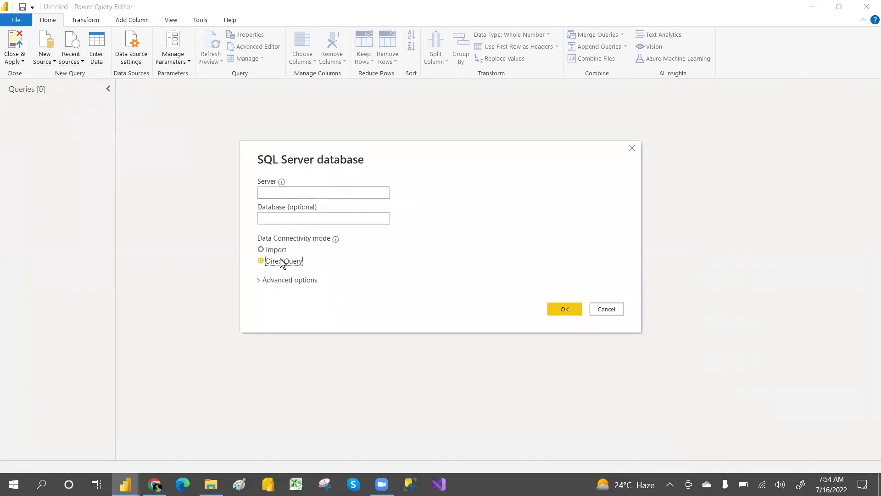
pyautogui.click(273, 195)
pyautogui.write('.')
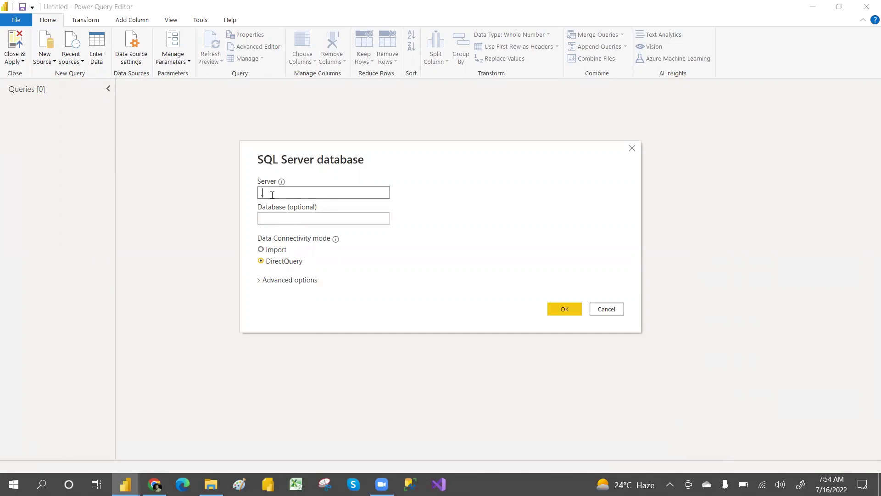
pyautogui.click(560, 310)
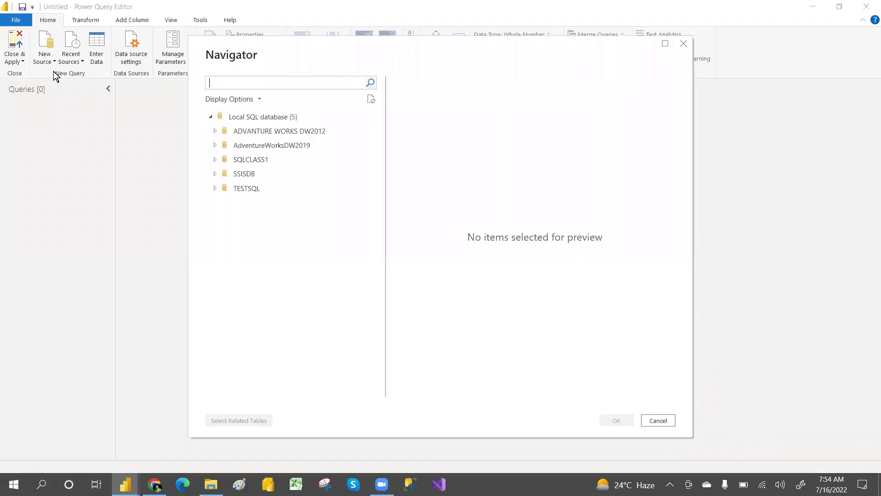
# - Expand the AdventureWorksDW2019 database, search for DIMDATE and select the DimDate table
pyautogui.click(214, 145)
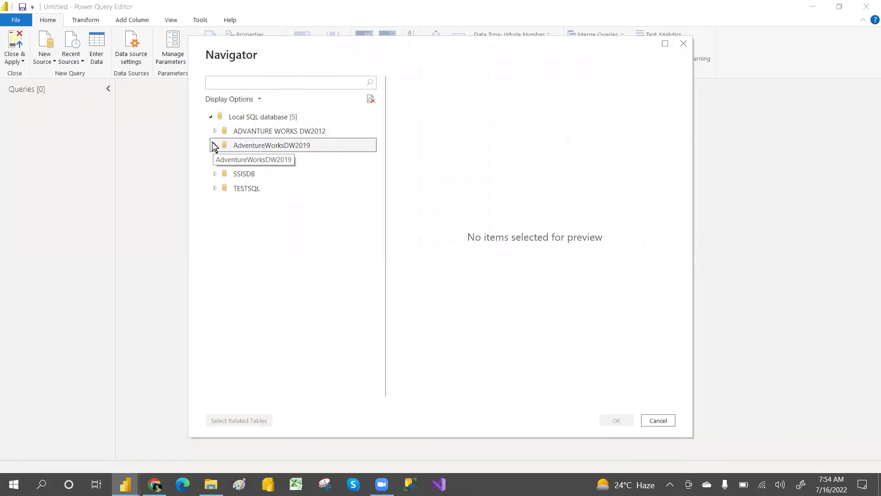
pyautogui.click(229, 83)
pyautogui.write('DIMDATE')
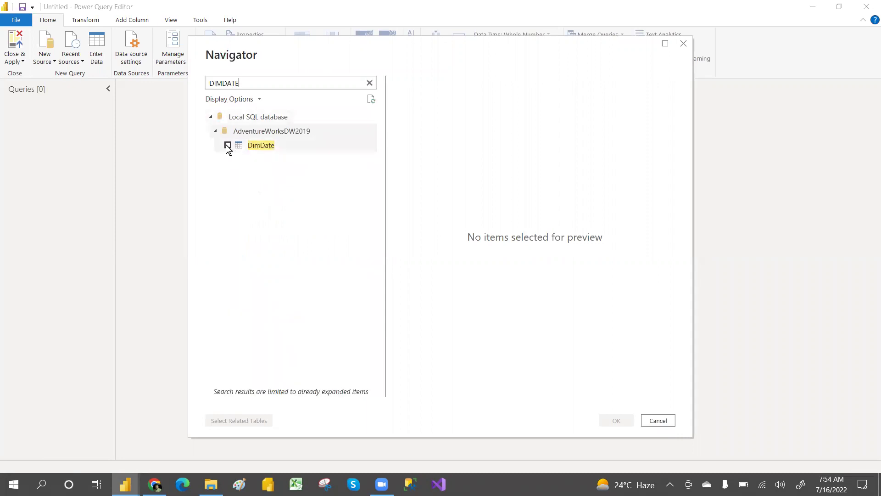
pyautogui.click(227, 146)
# - Search for FACTINTER, add FactInternetSales along with the selected table, and apply the queries to the report
pyautogui.click(249, 83)
pyautogui.press('BackSpace')
pyautogui.press('BackSpace')
pyautogui.press('BackSpace')
pyautogui.press('BackSpace')
pyautogui.press('BackSpace')
pyautogui.press('BackSpace')
pyautogui.press('BackSpace')
pyautogui.write('FACTINTER')
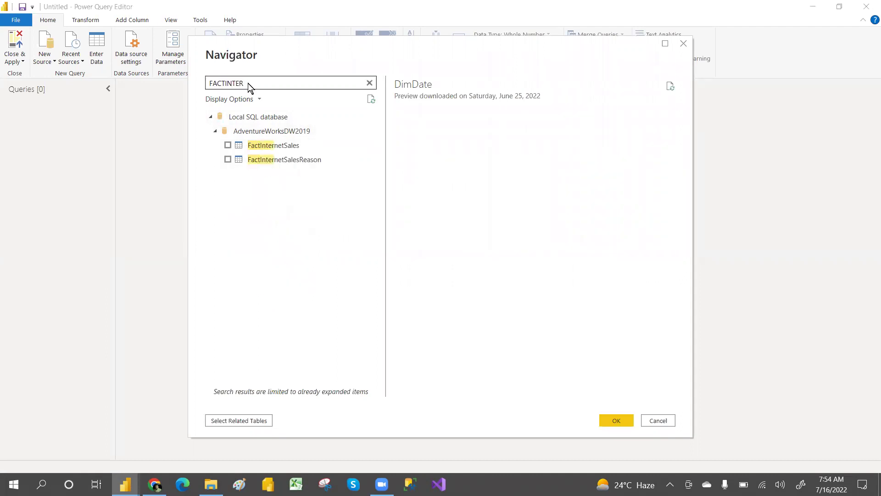
pyautogui.click(228, 145)
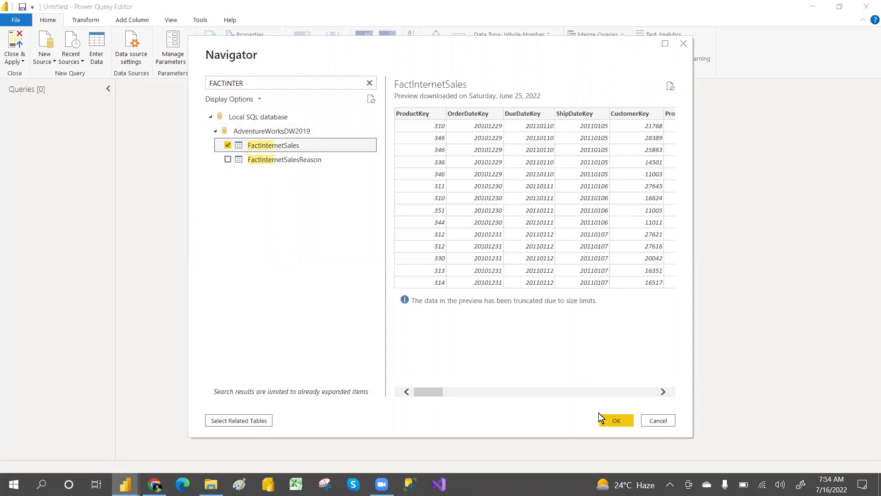
pyautogui.click(617, 420)
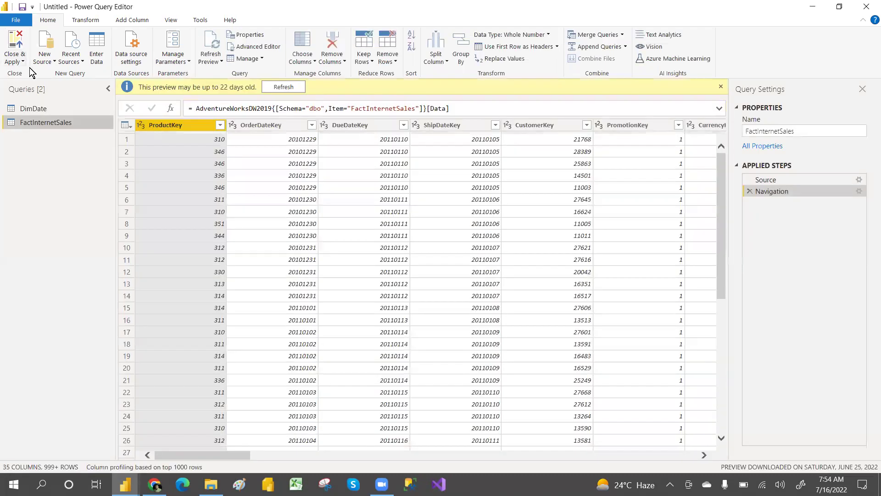
pyautogui.click(21, 61)
pyautogui.click(40, 76)
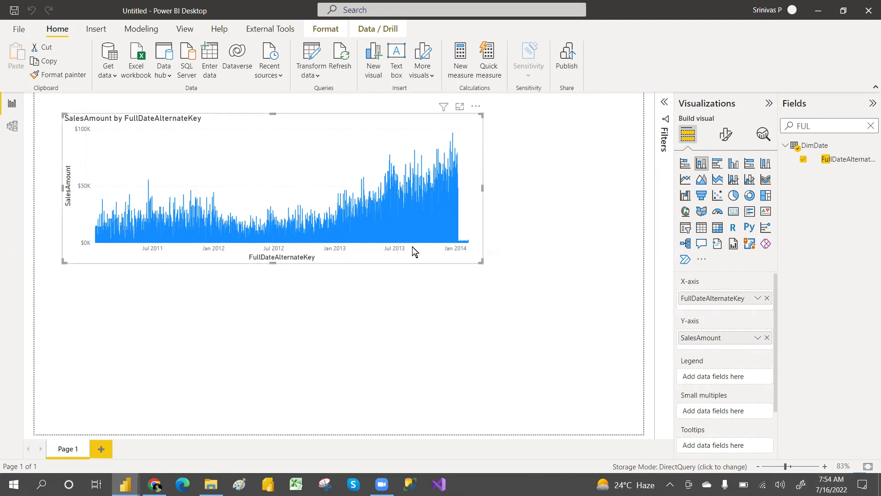
# - Load the DIY_SALES_BDCS table from the Excel workbook PBI_DIY_BDCS_Sales.xlsx and accept adding the second data source
pyautogui.click(140, 70)
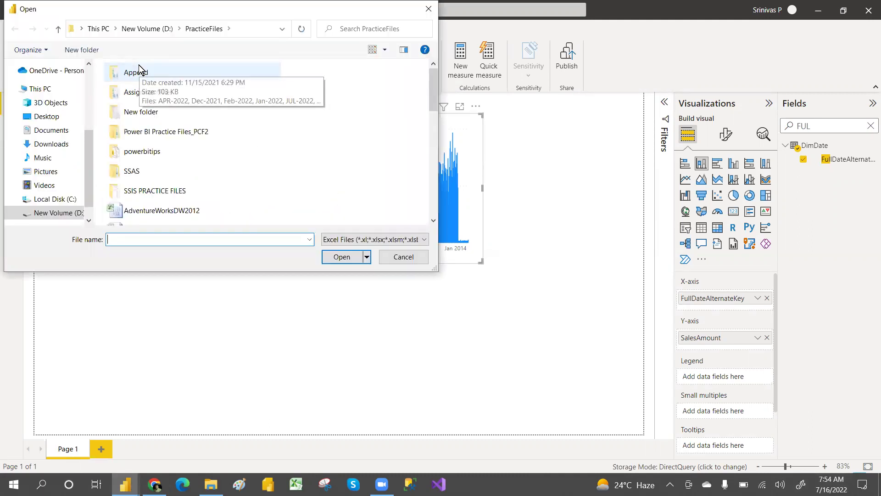
pyautogui.moveTo(431, 90); pyautogui.dragTo(431, 176)
pyautogui.doubleClick(160, 155)
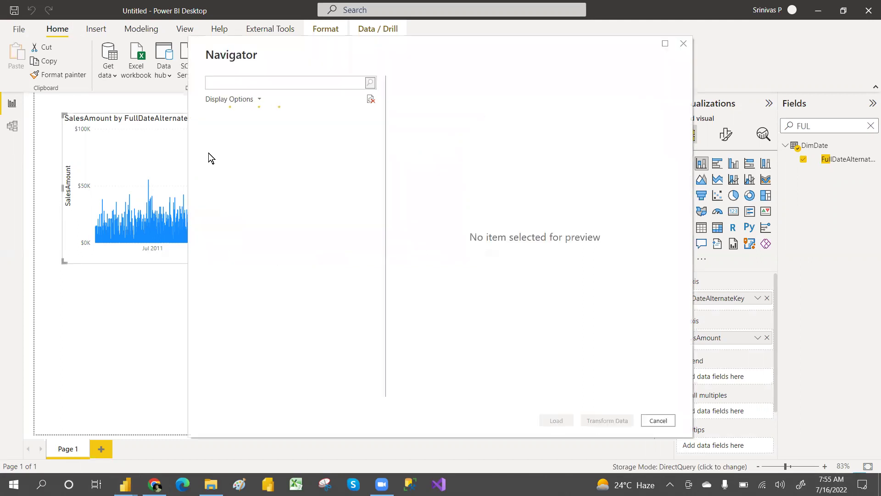
pyautogui.click(223, 131)
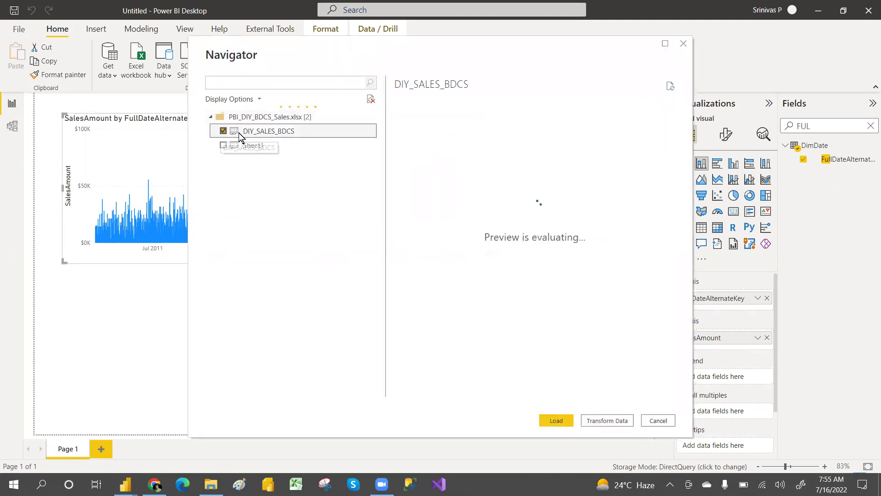
pyautogui.click(561, 420)
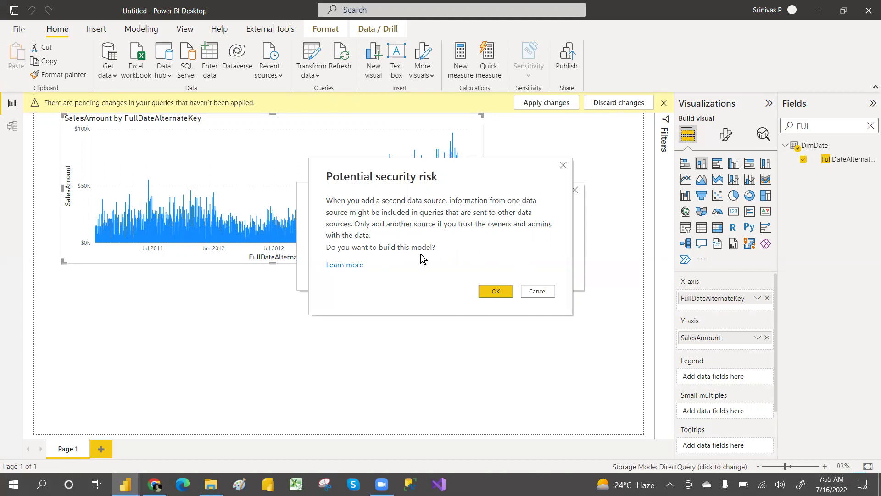
pyautogui.click(489, 291)
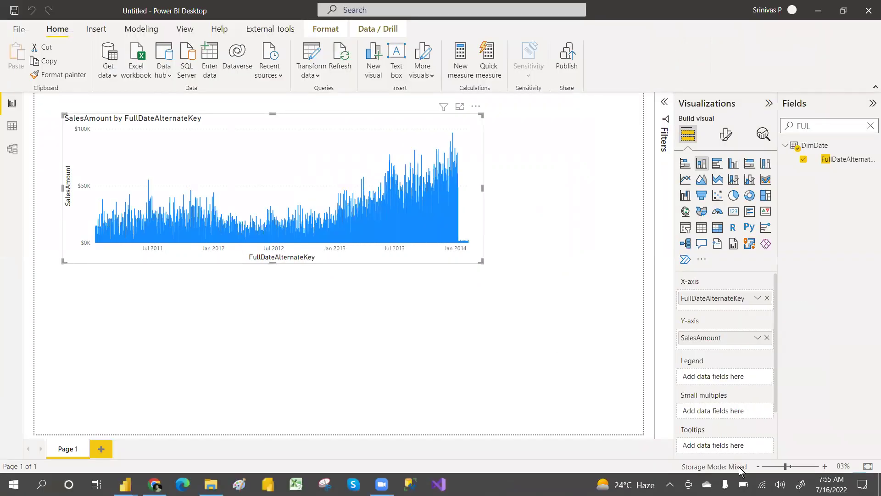
# - Examine the storage mode of the FactInternetSales and DimDate tables in the advanced properties of the model view
pyautogui.click(13, 149)
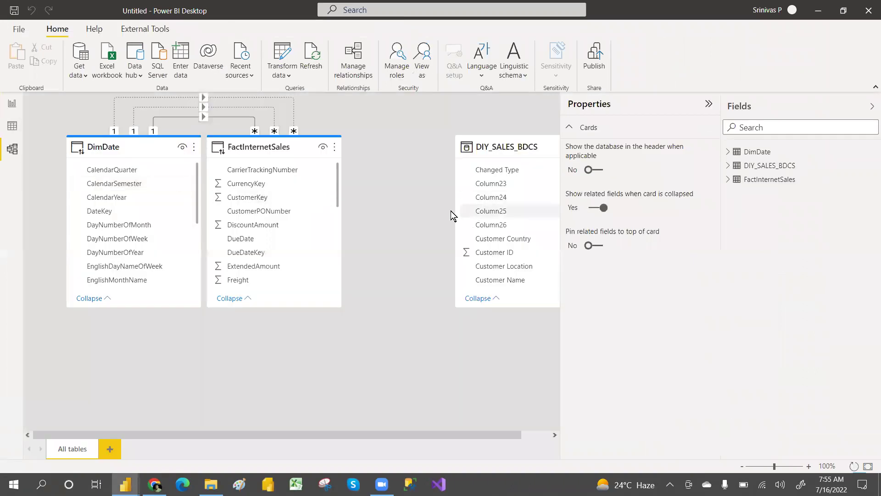
pyautogui.click(296, 144)
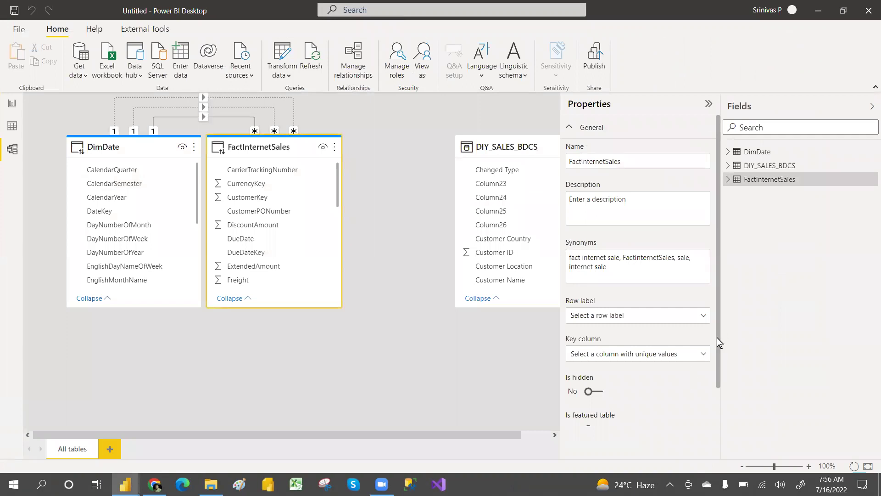
pyautogui.scroll(-3, 720, 407)
pyautogui.scroll(3, 720, 409)
pyautogui.scroll(-2, 720, 222)
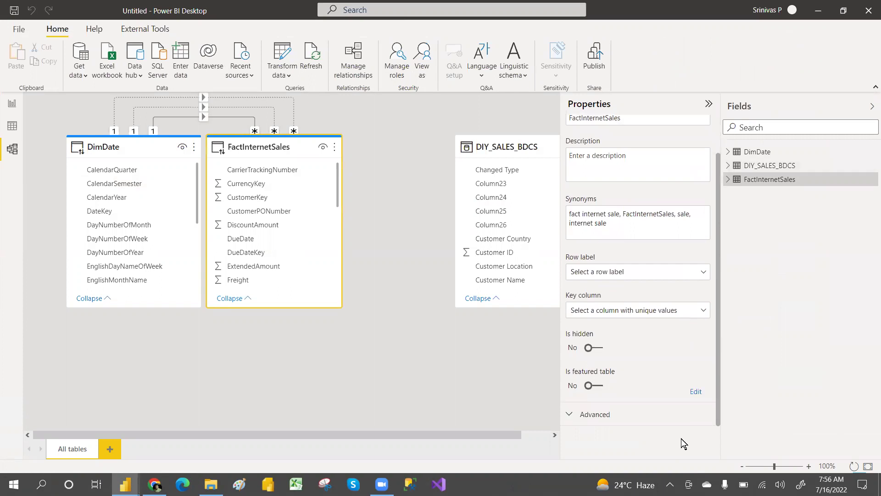
pyautogui.click(570, 414)
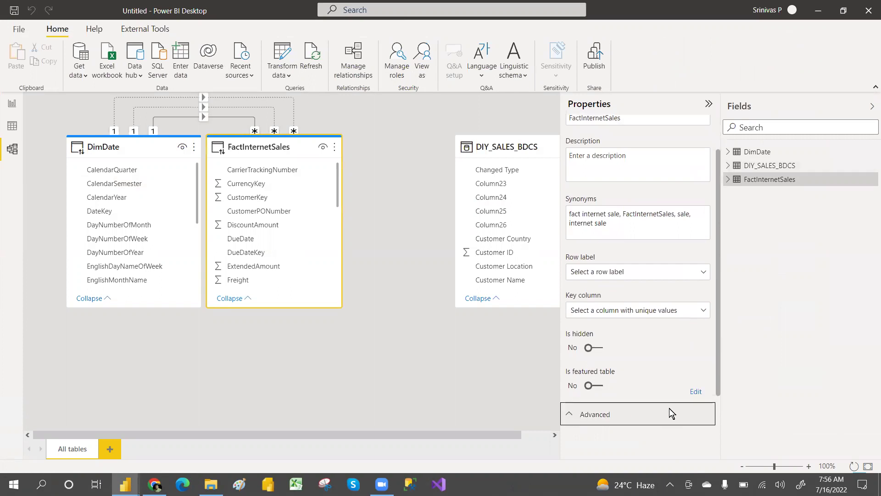
pyautogui.moveTo(718, 386); pyautogui.dragTo(719, 444)
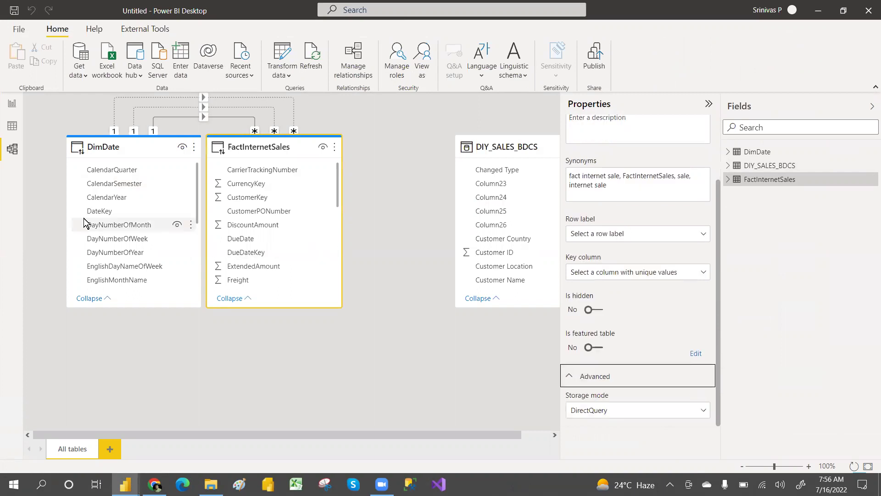
pyautogui.click(144, 147)
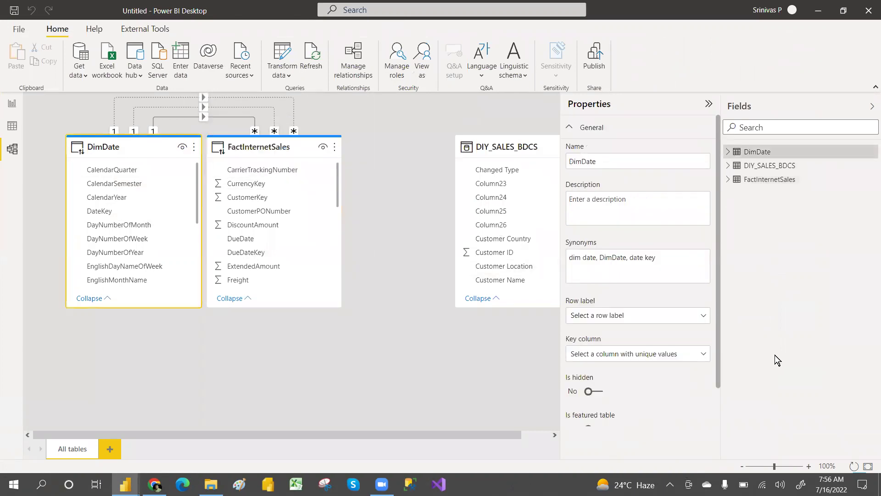
pyautogui.moveTo(719, 379); pyautogui.dragTo(714, 459)
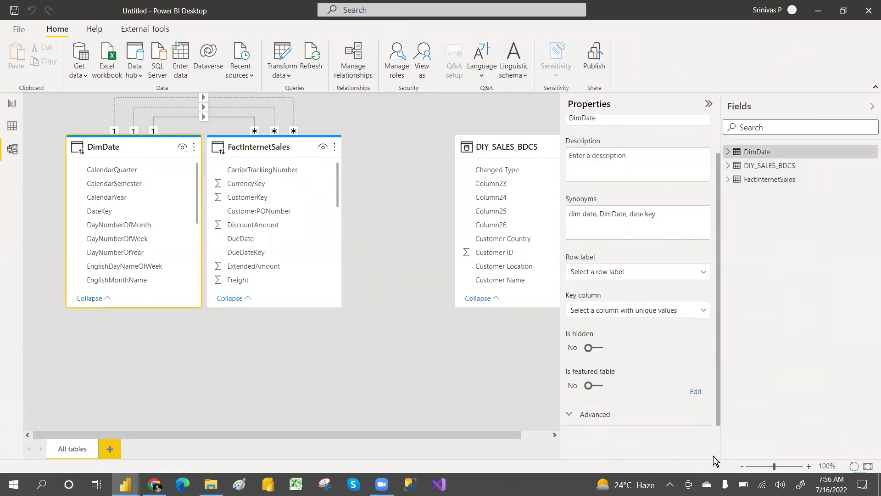
pyautogui.click(570, 416)
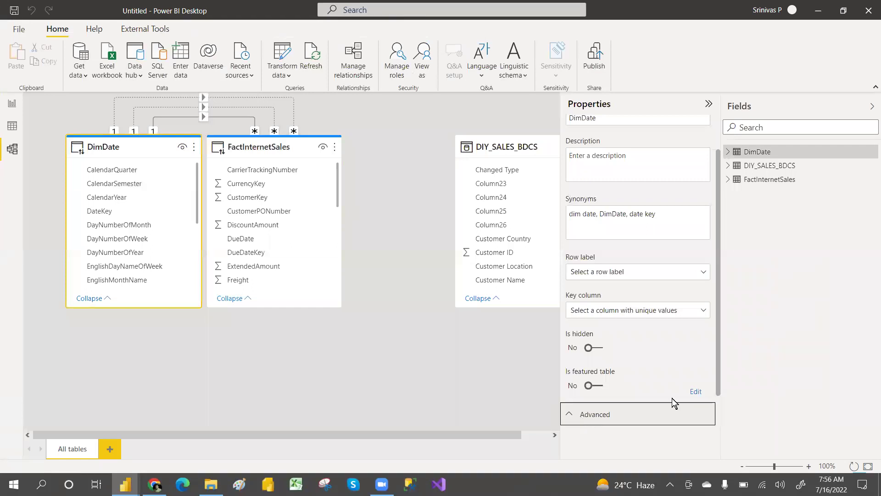
pyautogui.moveTo(718, 378); pyautogui.dragTo(718, 423)
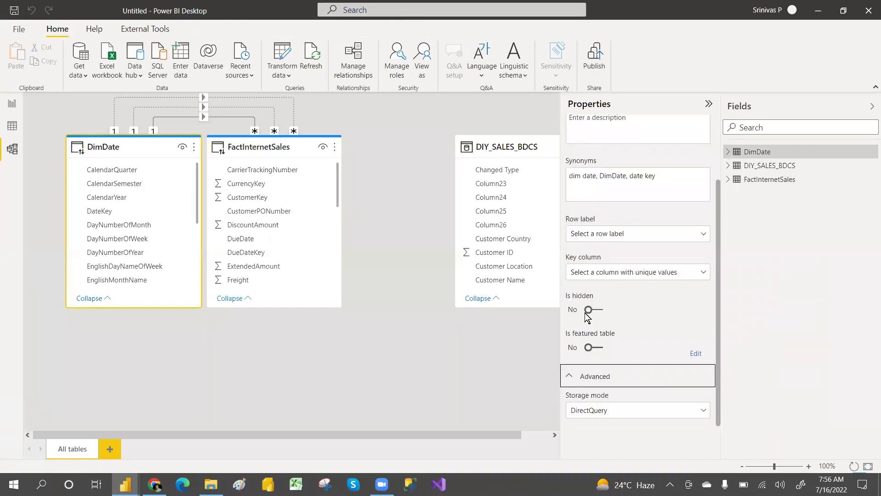
# - Check the storage mode of the DIY_SALES_BDCS table and move its card closer to FactInternetSales
pyautogui.click(492, 148)
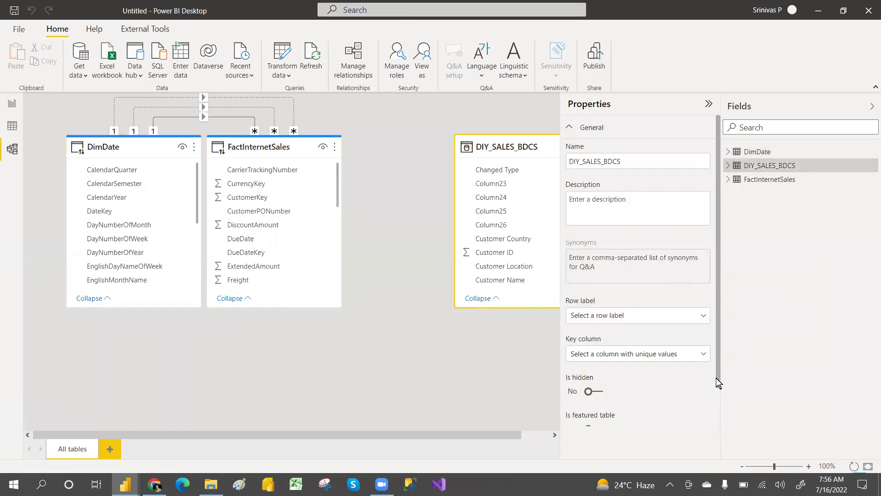
pyautogui.moveTo(718, 382); pyautogui.dragTo(708, 437)
pyautogui.click(568, 416)
pyautogui.moveTo(718, 384); pyautogui.dragTo(717, 440)
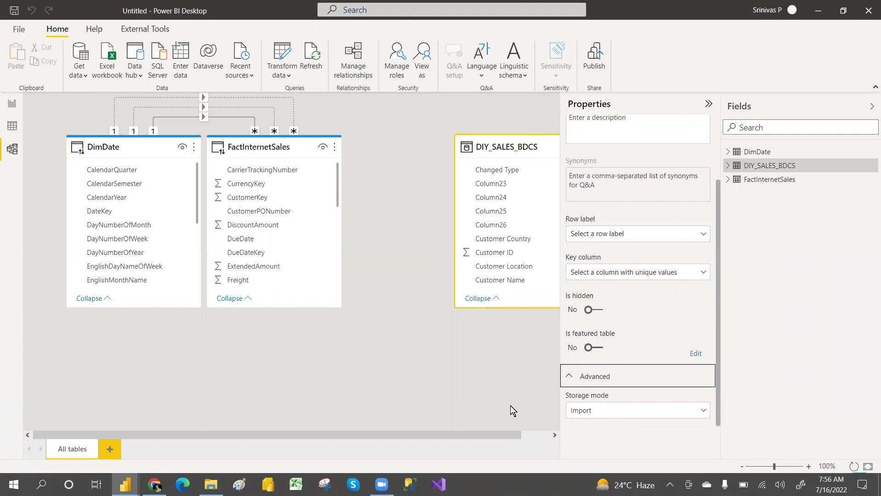
pyautogui.moveTo(492, 145); pyautogui.dragTo(430, 149)
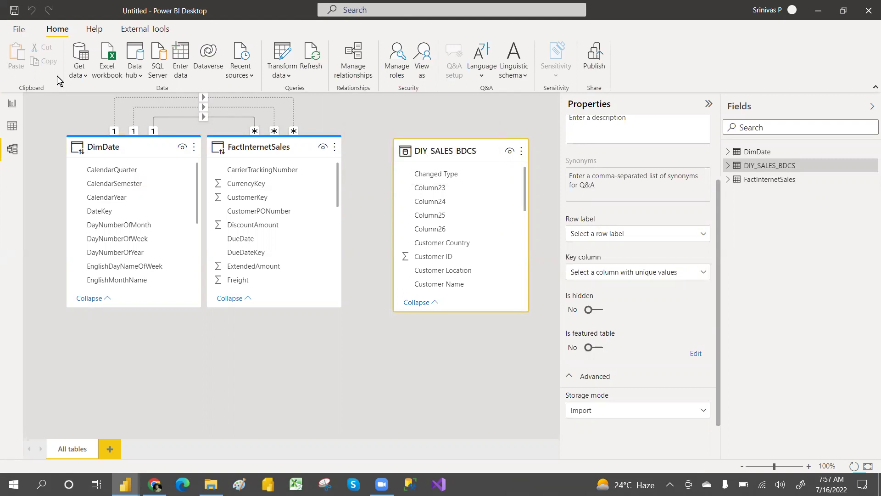
# - Return to the report page and move the SalesAmount by FullDateAlternateKey chart slightly lower
pyautogui.click(8, 106)
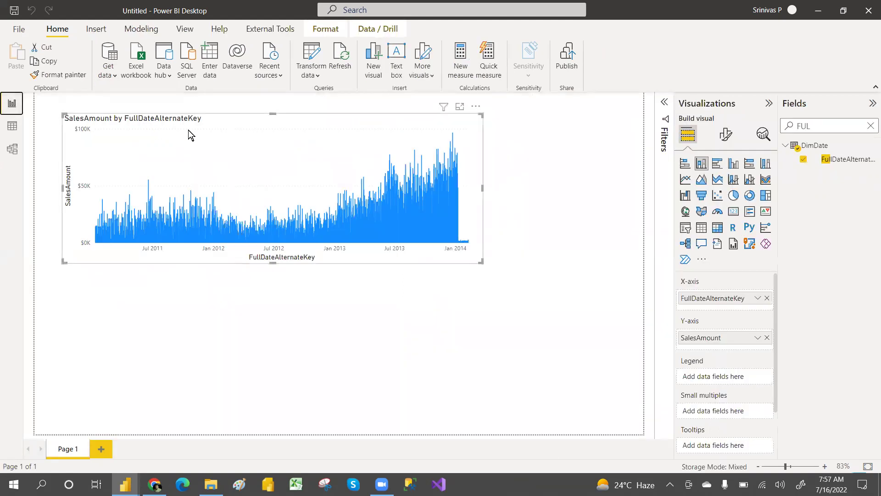
pyautogui.moveTo(194, 154); pyautogui.dragTo(196, 178)
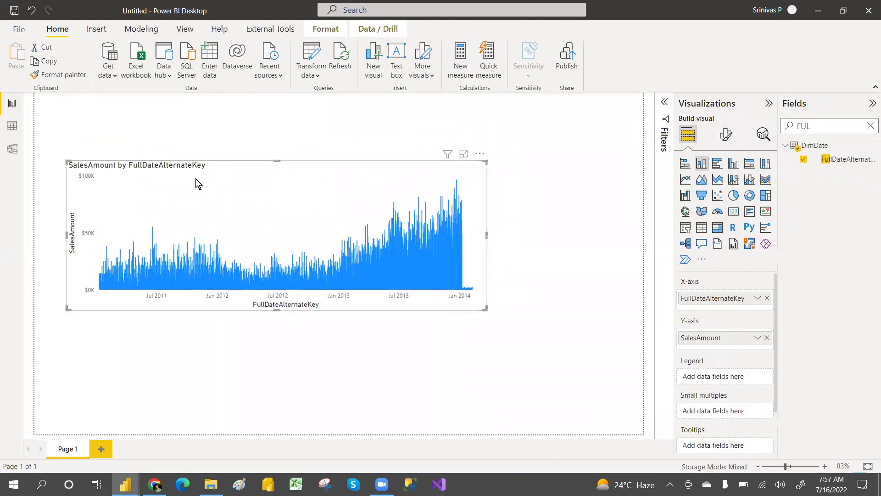